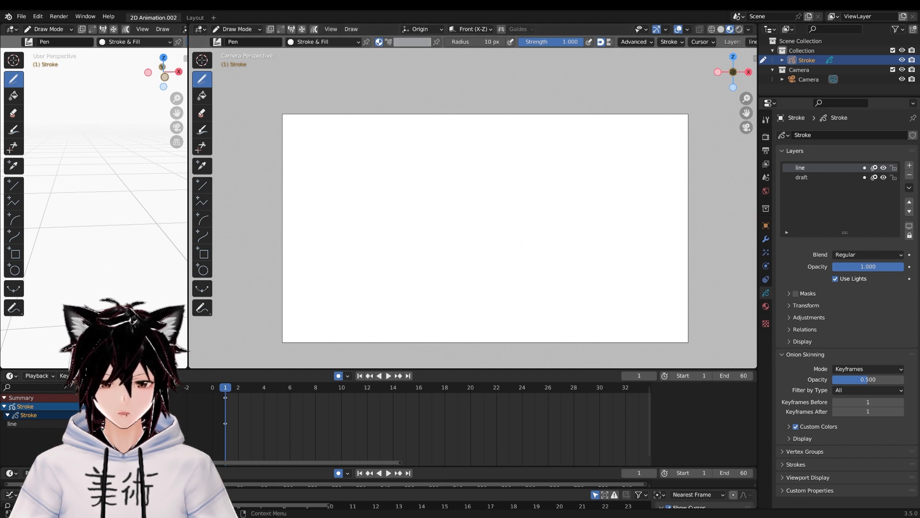
# Set the strength of the white world background to 0.2
pyautogui.click(766, 190)
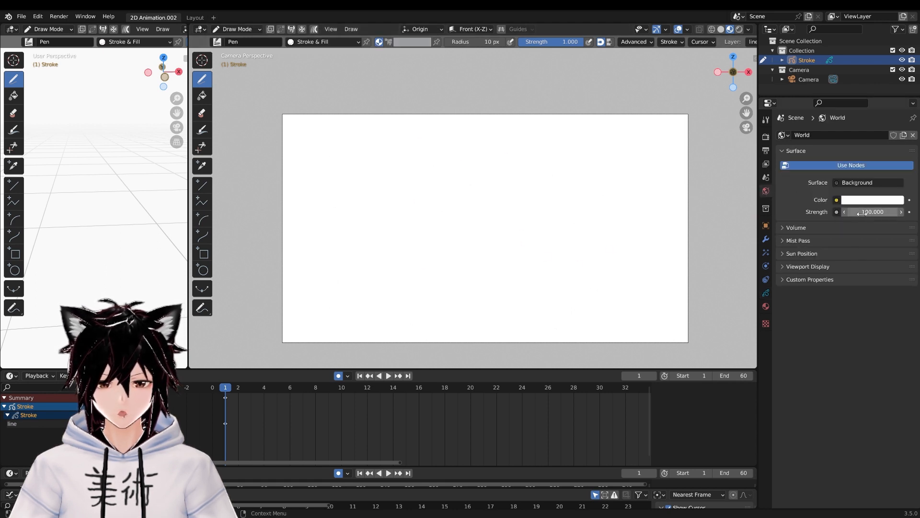
pyautogui.click(213, 17)
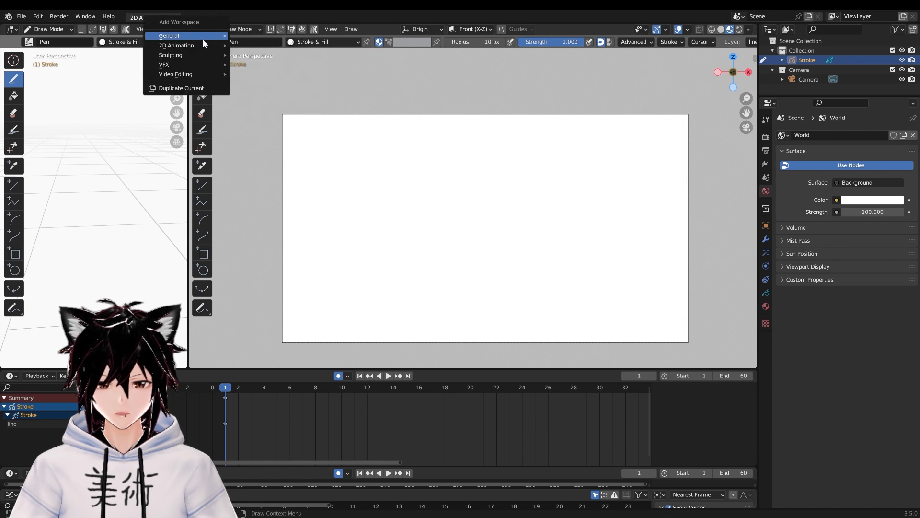
pyautogui.moveTo(206, 45)
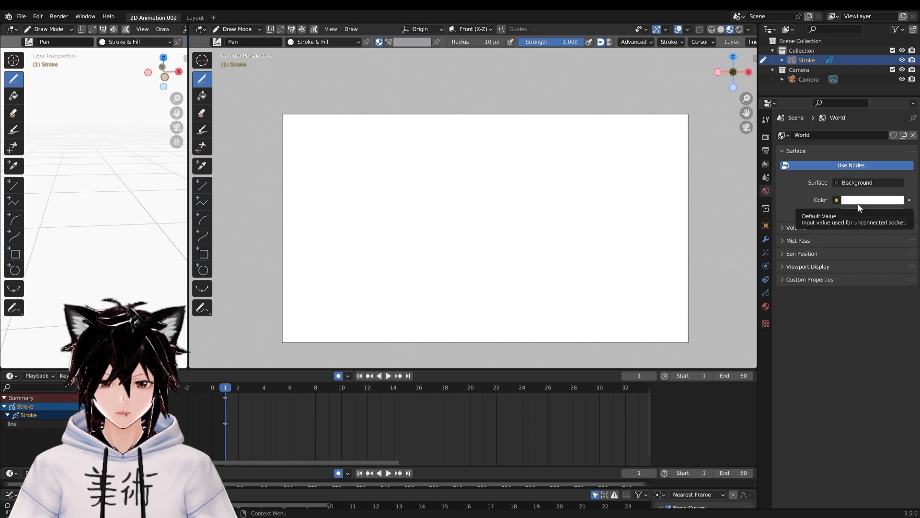
pyautogui.click(870, 214)
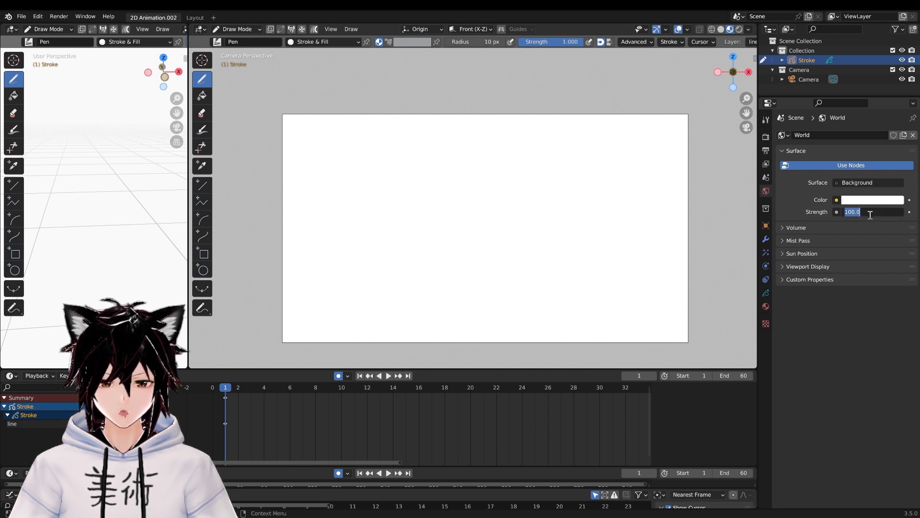
pyautogui.press('BackSpace')
pyautogui.write('0.2')
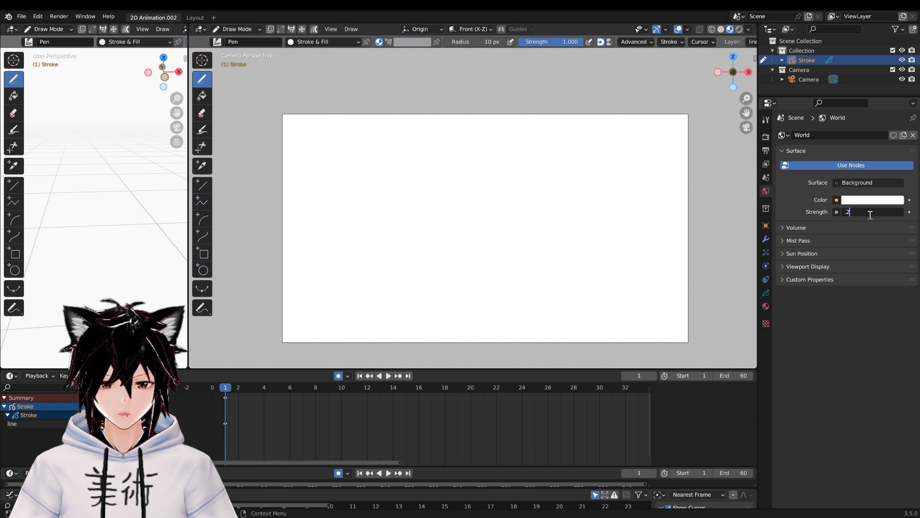
pyautogui.press('Return')
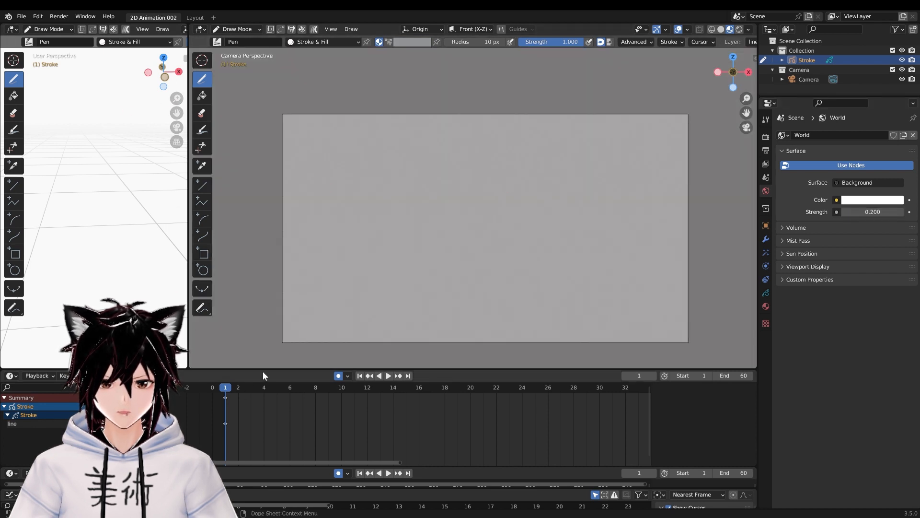
# Adjust the borders between the stacked animation editors, making the timeline below the dope sheet slightly taller
pyautogui.moveTo(286, 463); pyautogui.dragTo(287, 426)
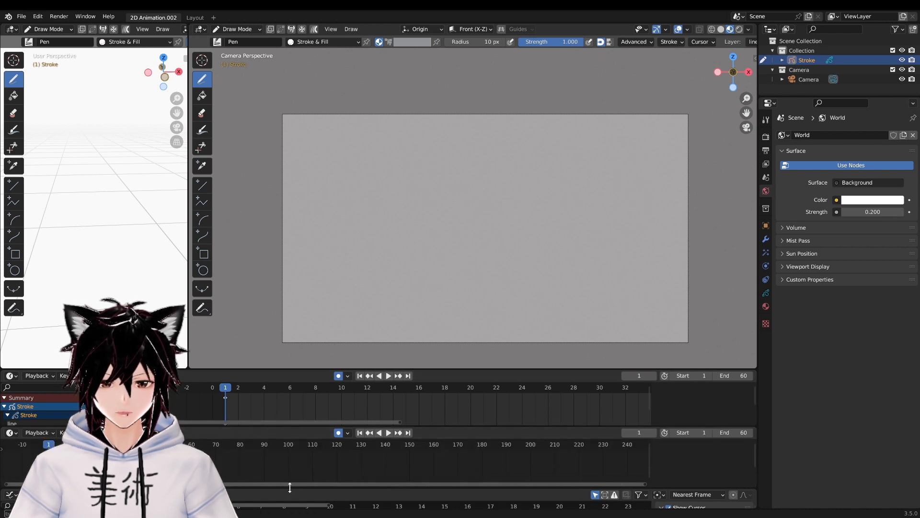
pyautogui.moveTo(290, 489)
pyautogui.mouseDown()
pyautogui.moveTo(290, 456)
pyautogui.moveTo(292, 485)
pyautogui.mouseUp()
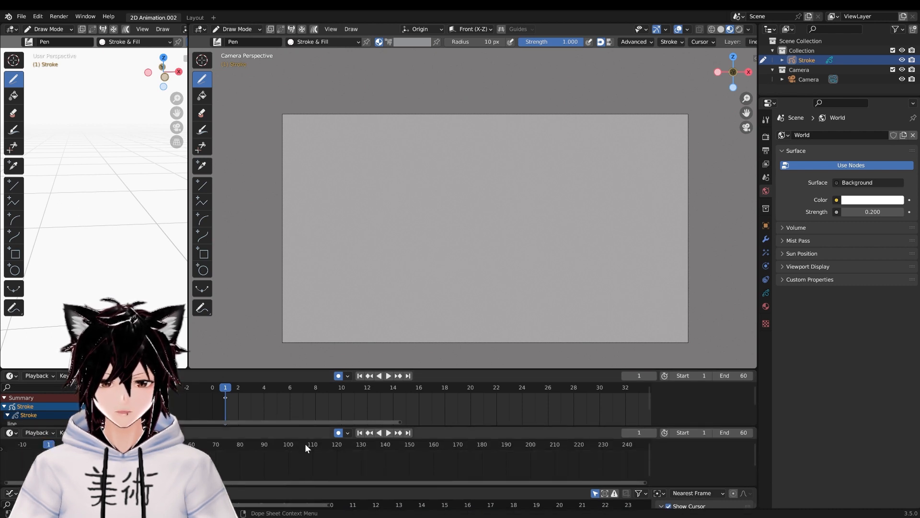
pyautogui.moveTo(304, 428); pyautogui.dragTo(300, 457)
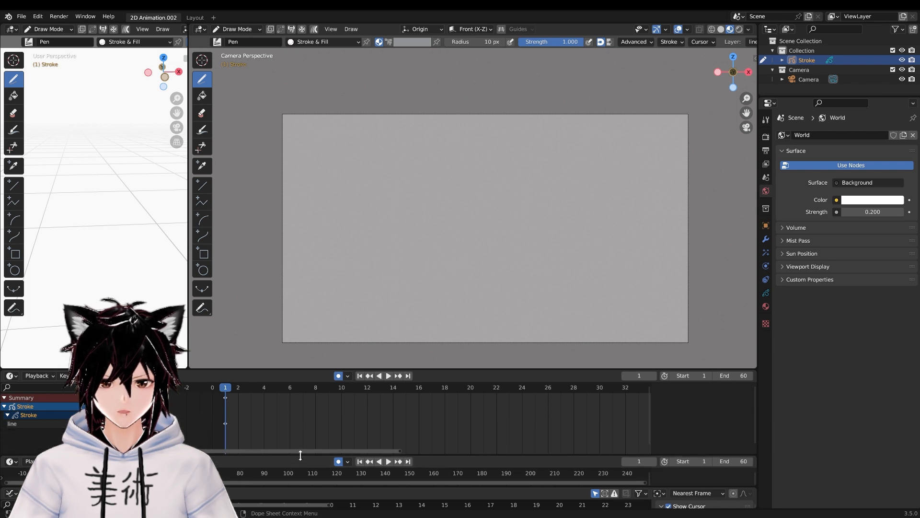
pyautogui.click(687, 29)
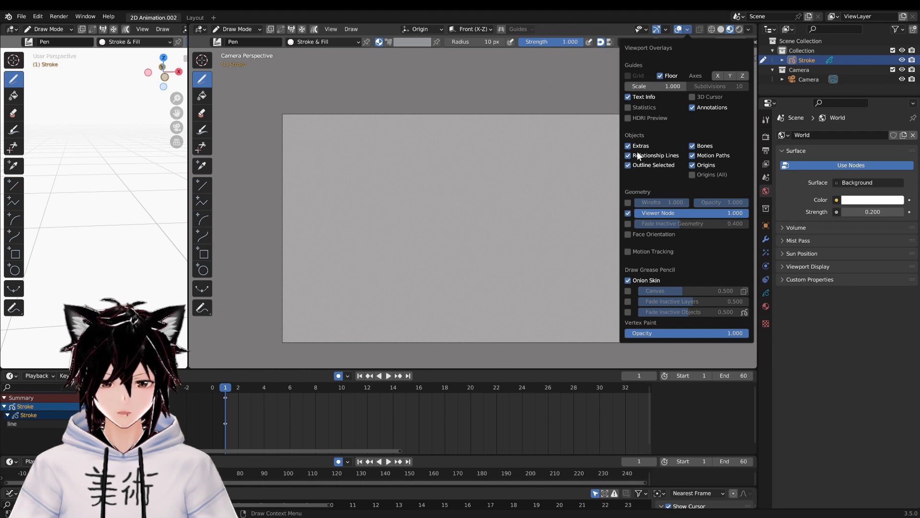
pyautogui.click(687, 29)
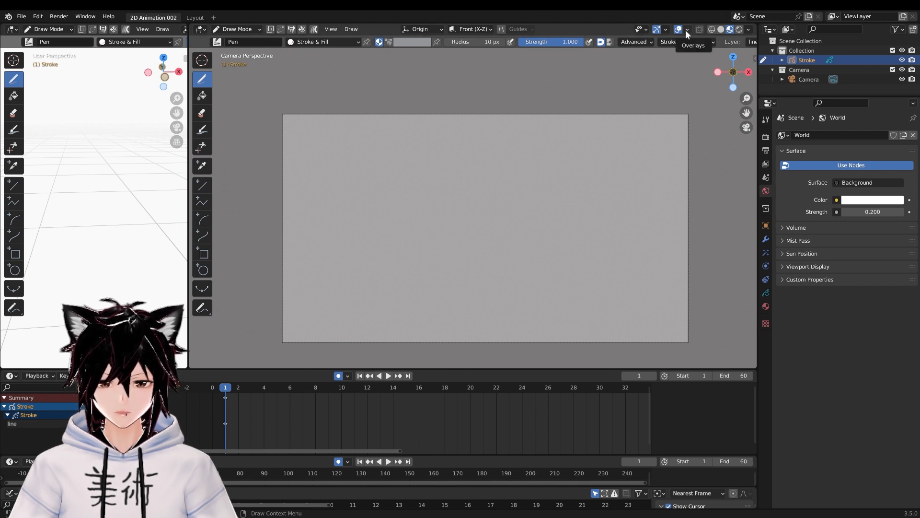
# Split the camera viewport into two side-by-side areas, view the available editor types, and close the extra area
pyautogui.moveTo(191, 26); pyautogui.dragTo(390, 72)
pyautogui.click(201, 28)
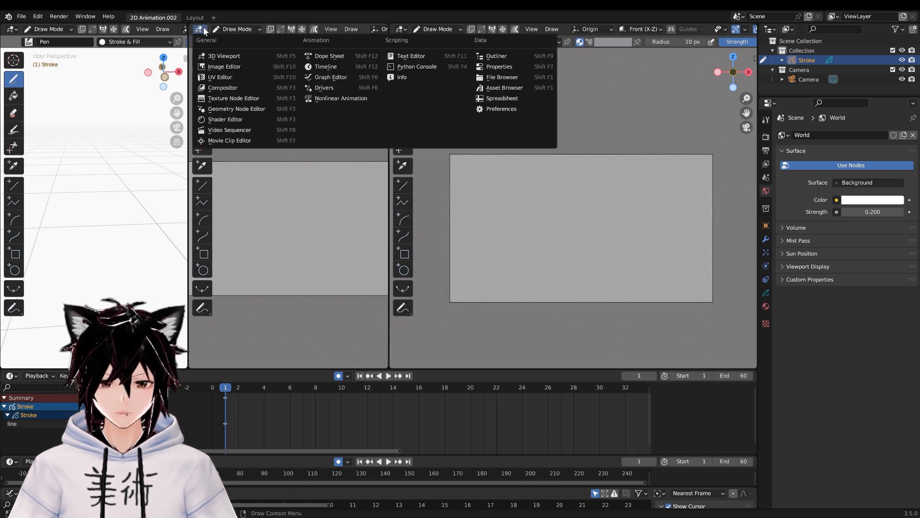
pyautogui.click(204, 29)
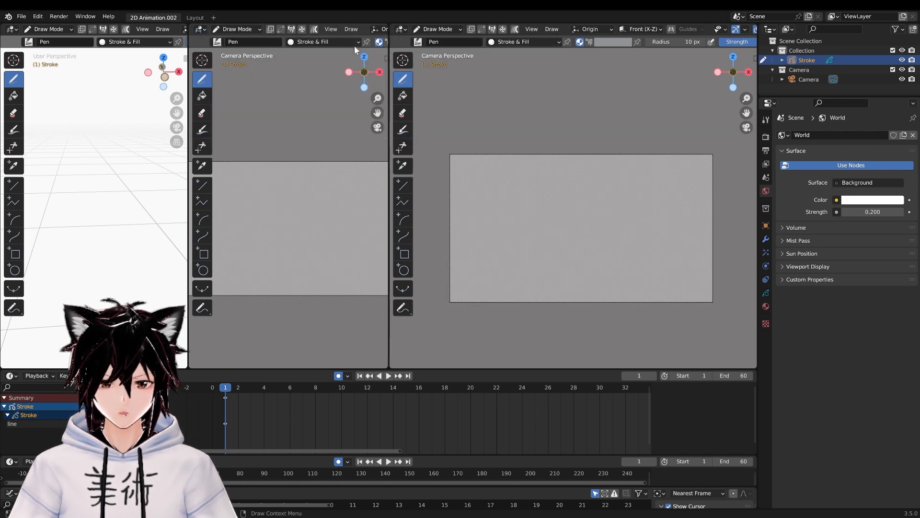
pyautogui.rightClick(358, 29)
pyautogui.moveTo(364, 22)
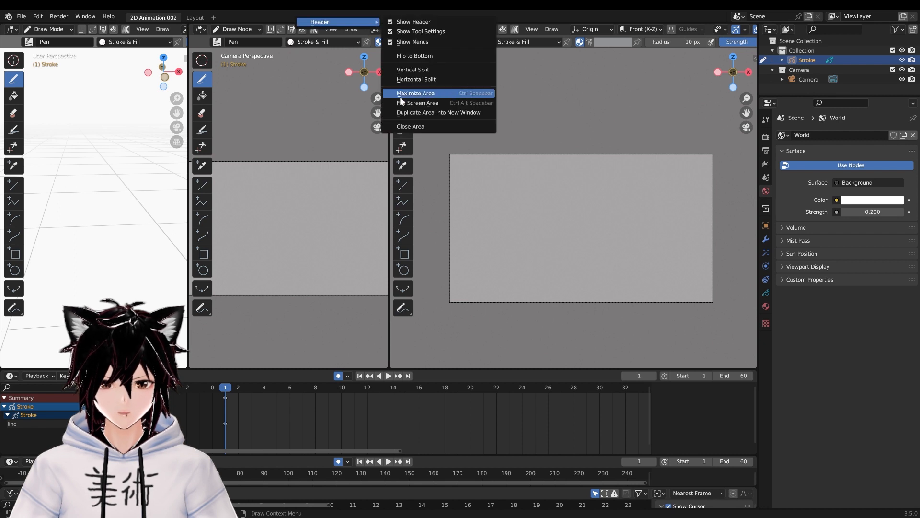
pyautogui.click(417, 127)
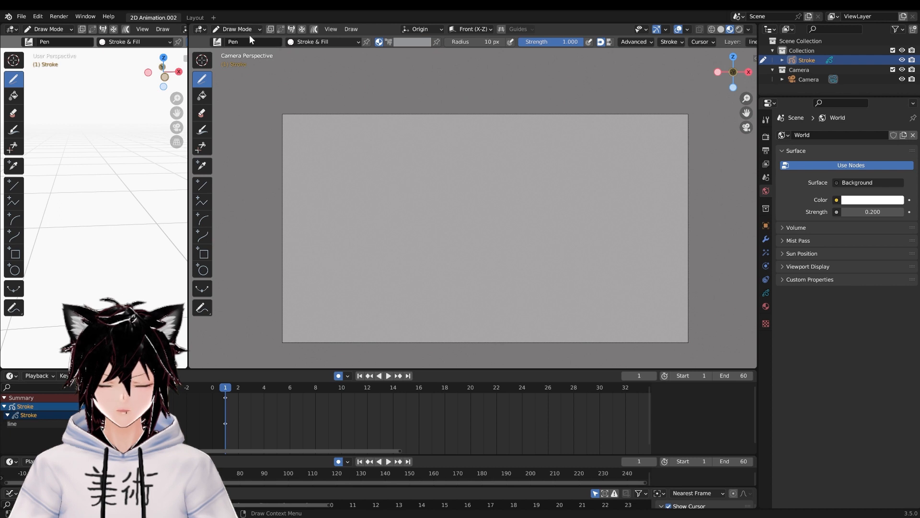
pyautogui.click(668, 45)
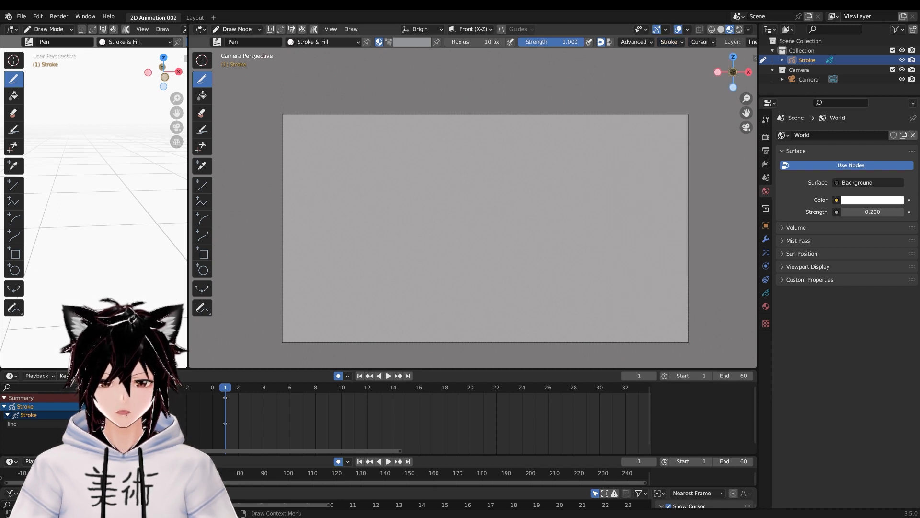
pyautogui.click(22, 17)
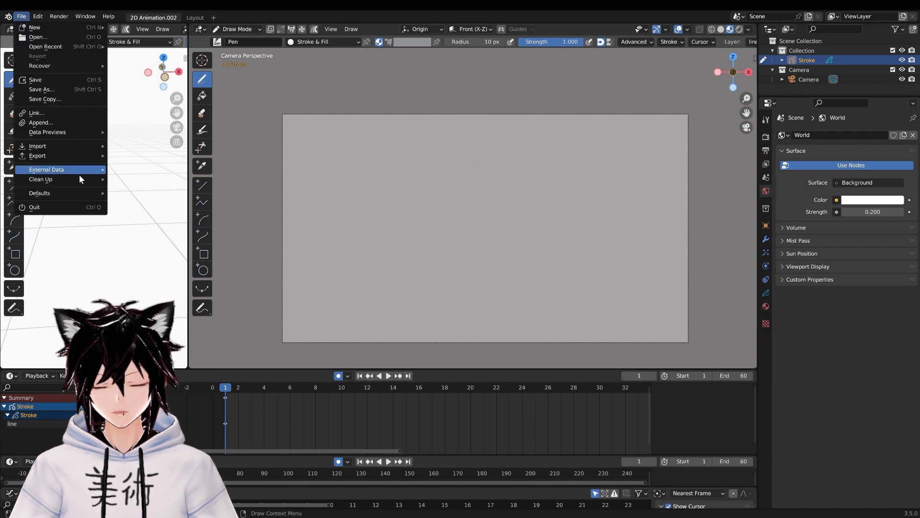
pyautogui.moveTo(86, 191)
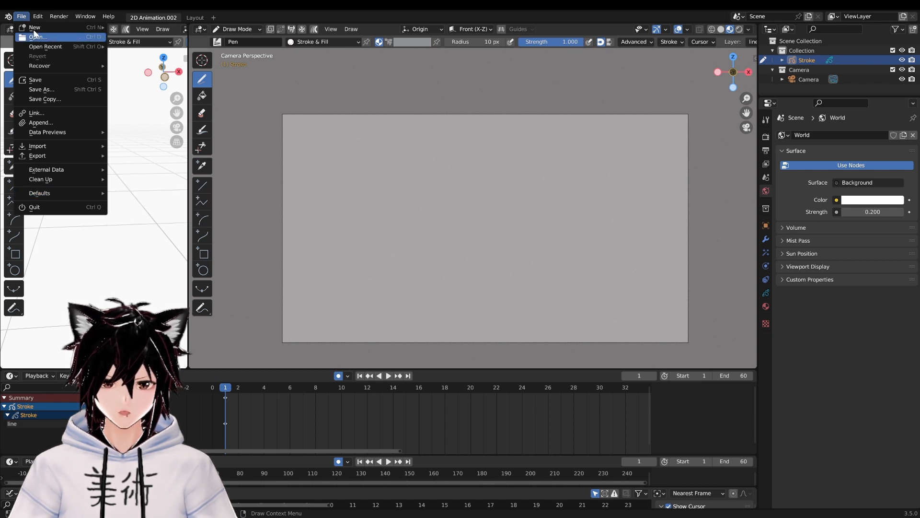
pyautogui.click(21, 17)
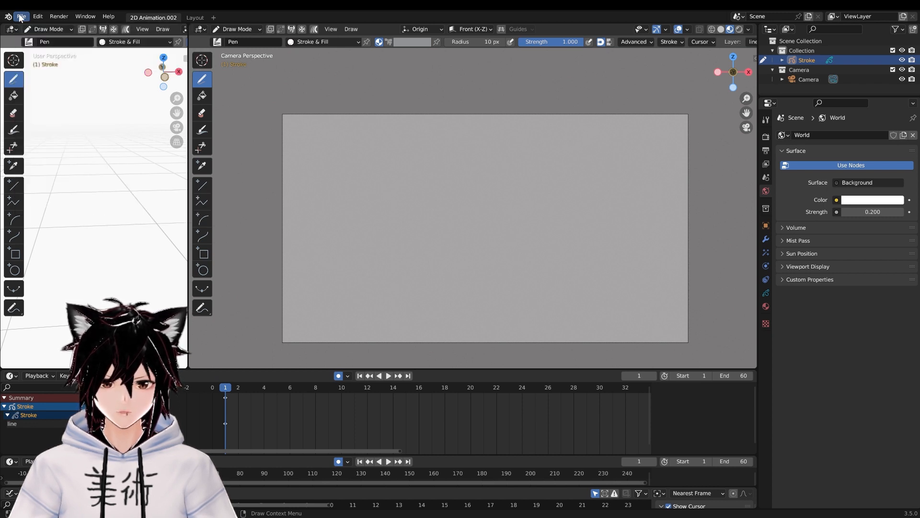
pyautogui.click(21, 17)
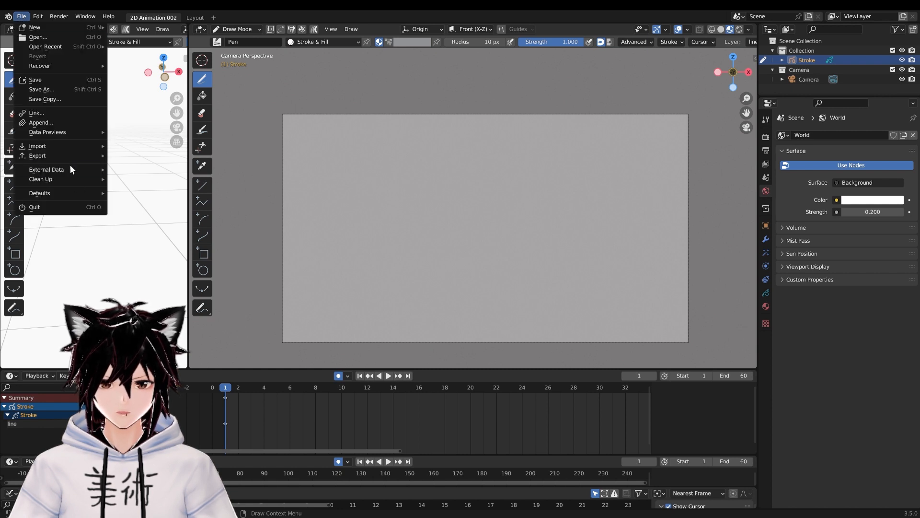
pyautogui.moveTo(81, 194)
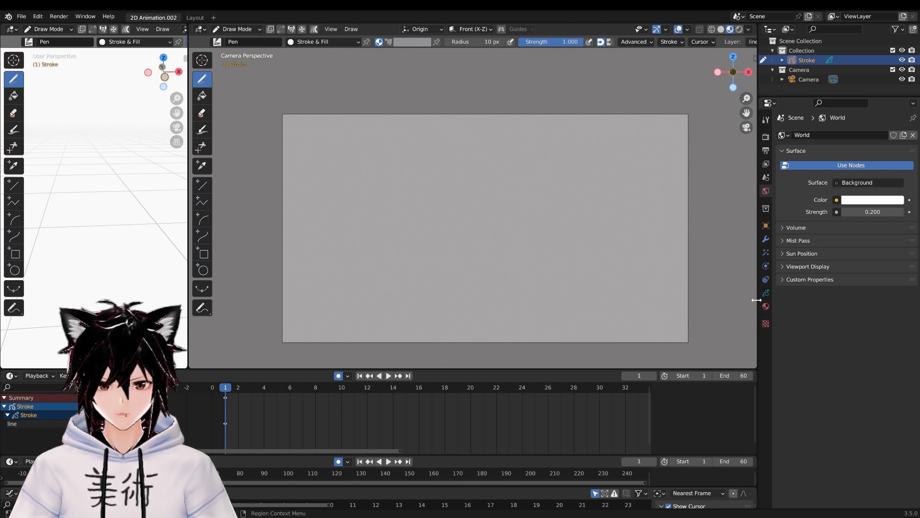
# Draw a small rounded test stroke with the Stroke & Fill material inside the camera frame and undo it
pyautogui.moveTo(488, 165)
pyautogui.mouseDown()
pyautogui.moveTo(475, 192)
pyautogui.moveTo(506, 175)
pyautogui.mouseUp()
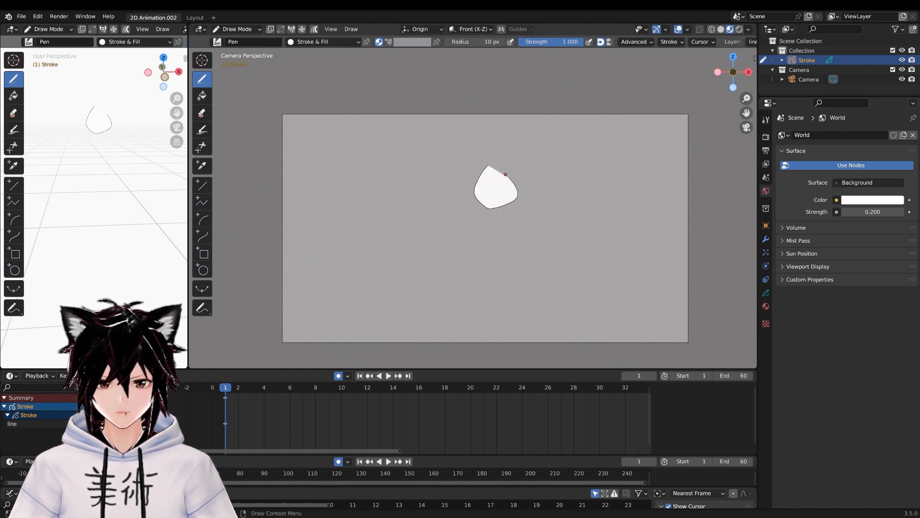
pyautogui.hotkey('ctrl', 'z')
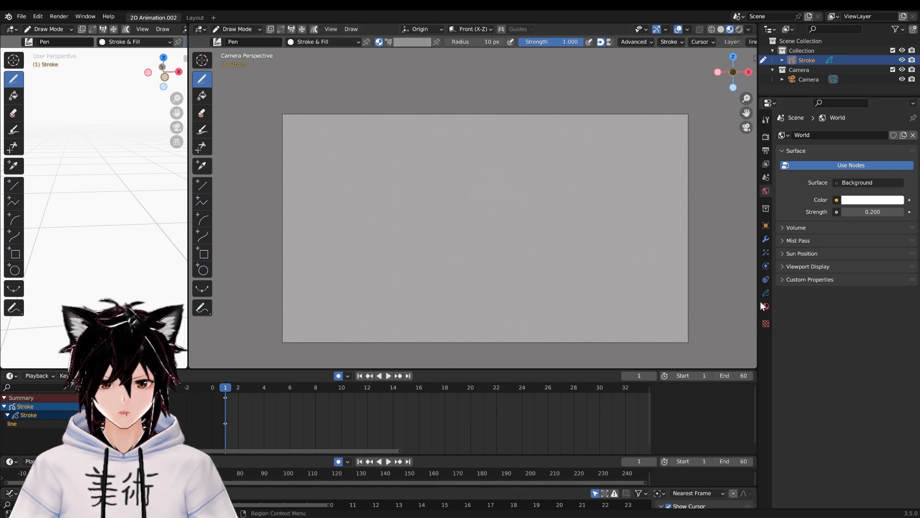
# Add a new material to the Stroke object with a black stroke and an enabled solid white fill
pyautogui.click(767, 306)
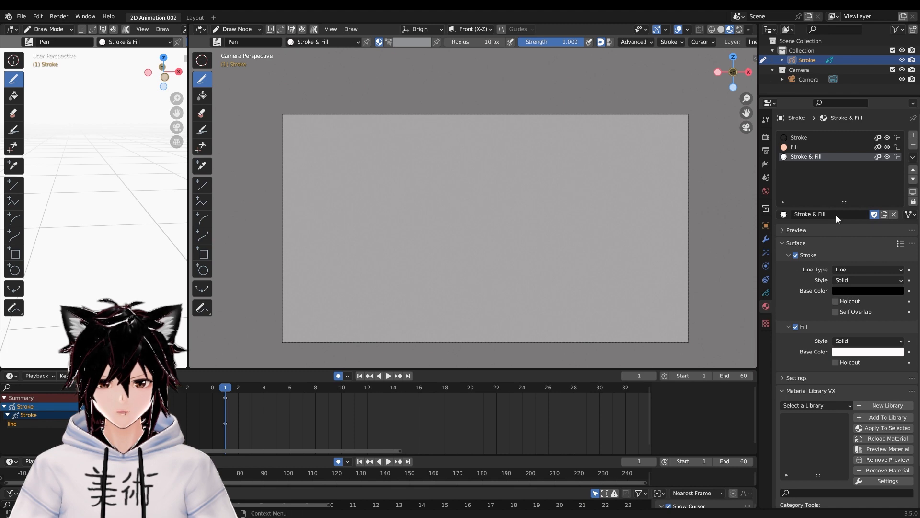
pyautogui.click(913, 136)
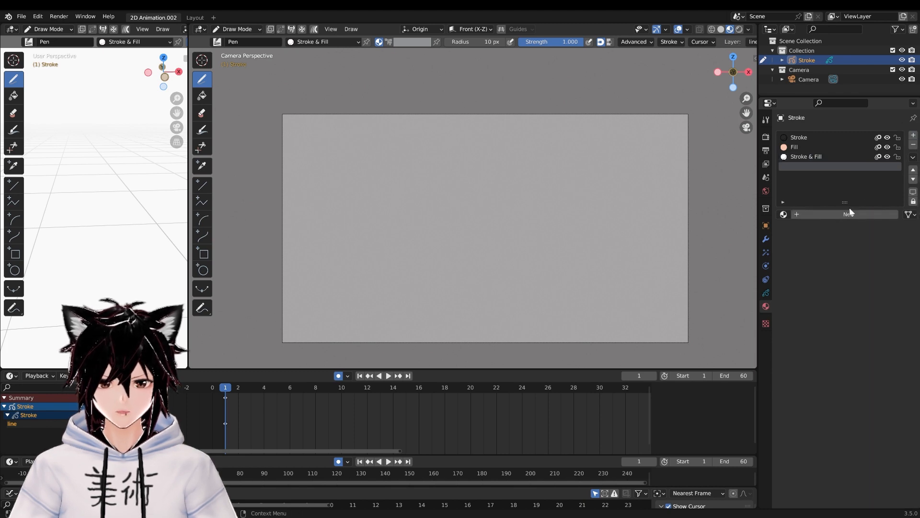
pyautogui.click(820, 217)
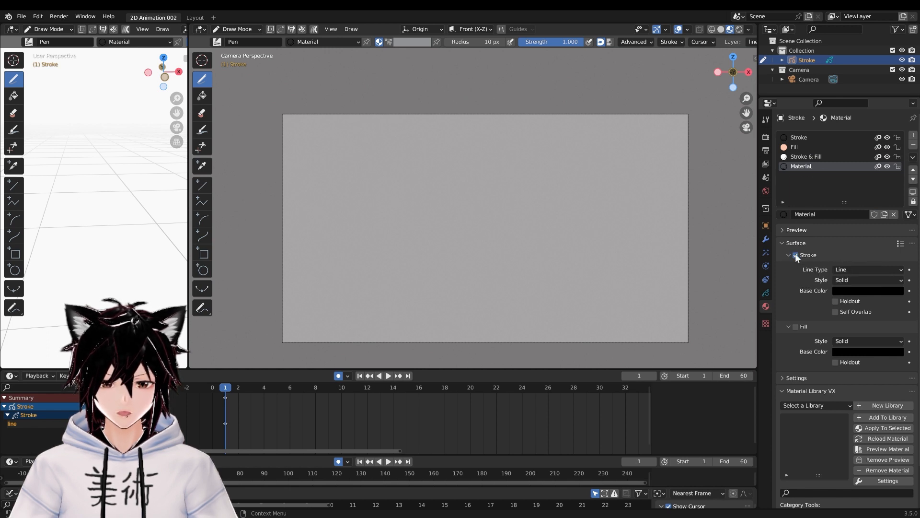
pyautogui.click(844, 291)
pyautogui.click(845, 291)
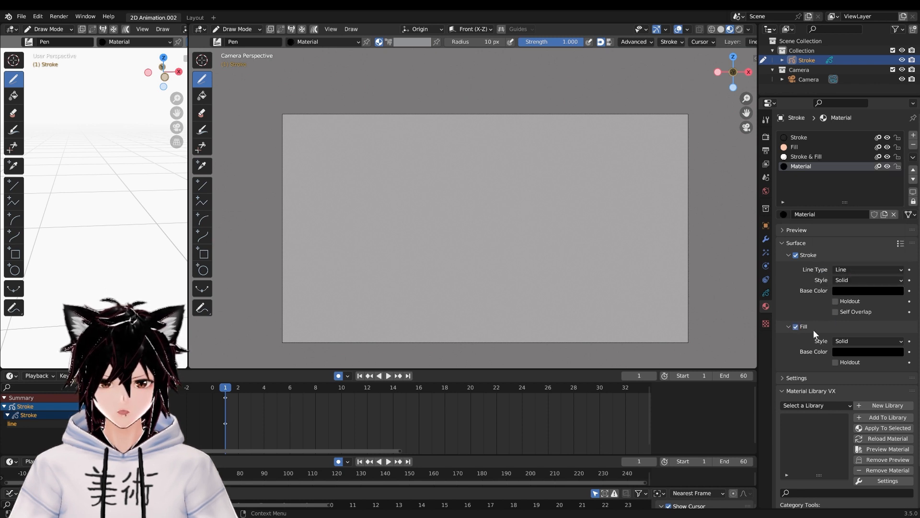
pyautogui.click(842, 353)
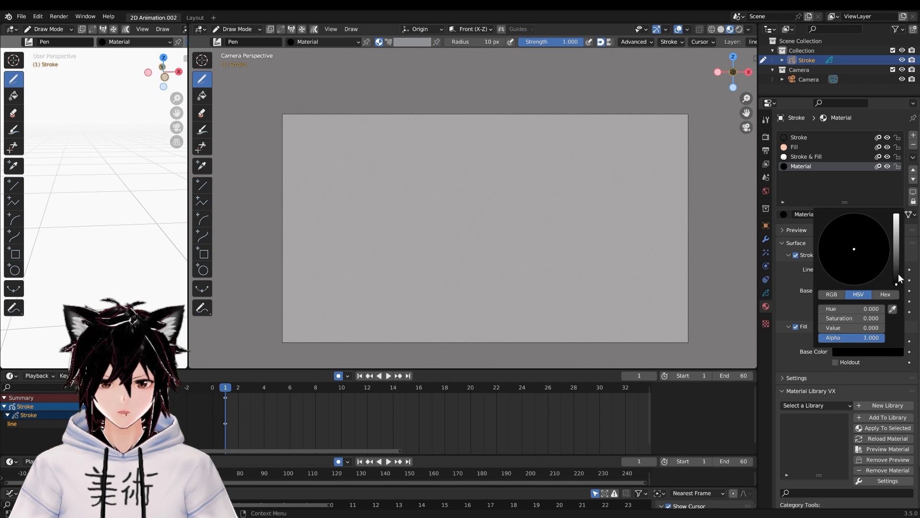
pyautogui.moveTo(900, 281); pyautogui.dragTo(896, 214)
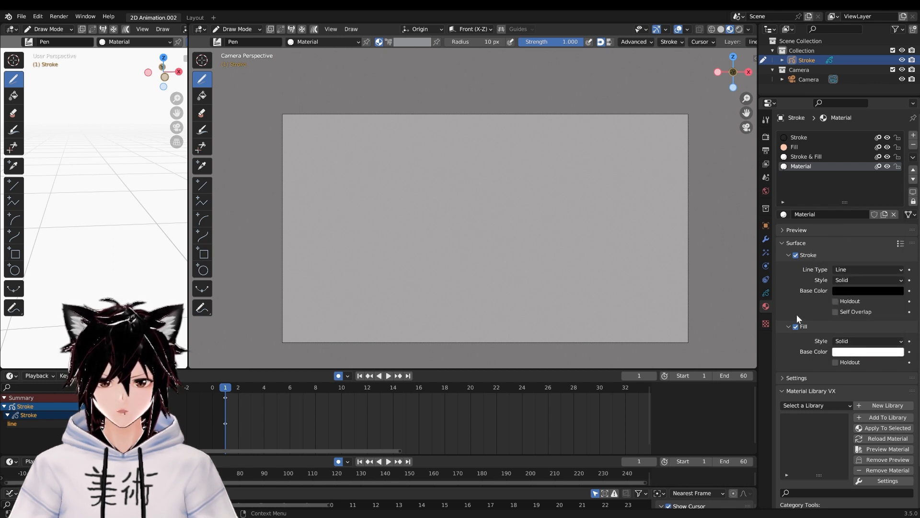
# Enable Fake User on the new black-stroke, white-fill material
pyautogui.click(765, 293)
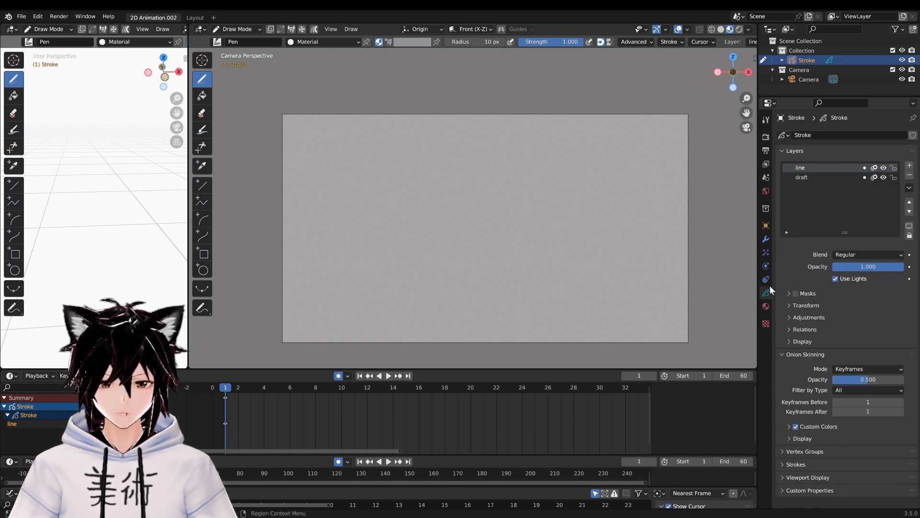
pyautogui.click(847, 255)
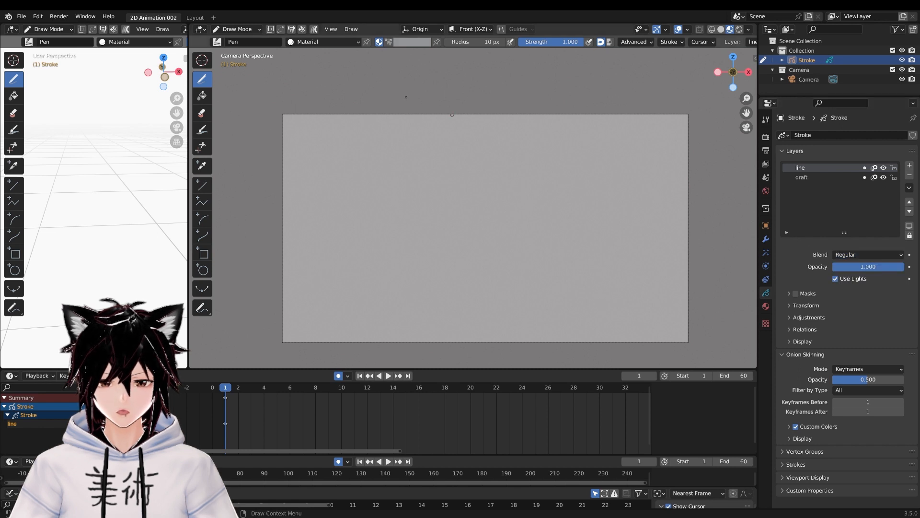
pyautogui.click(766, 306)
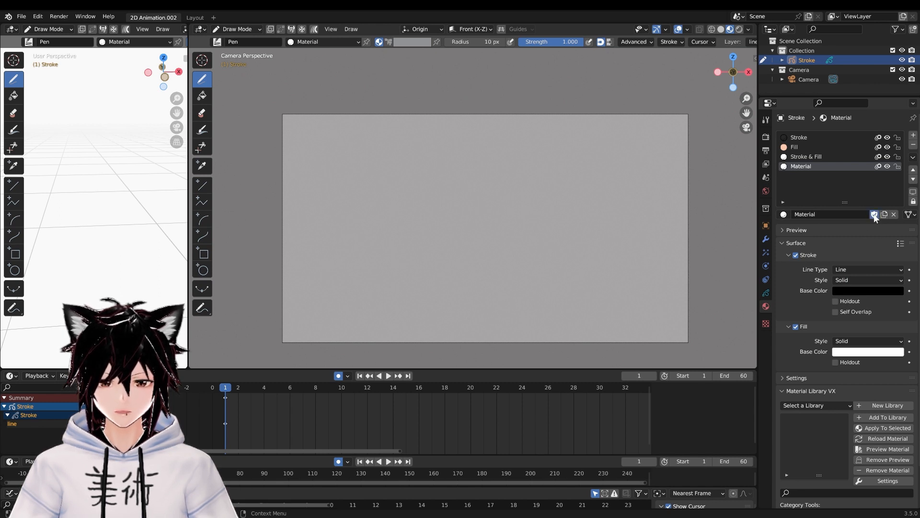
# Rename the Stroke object's line layer as "body"
pyautogui.click(766, 292)
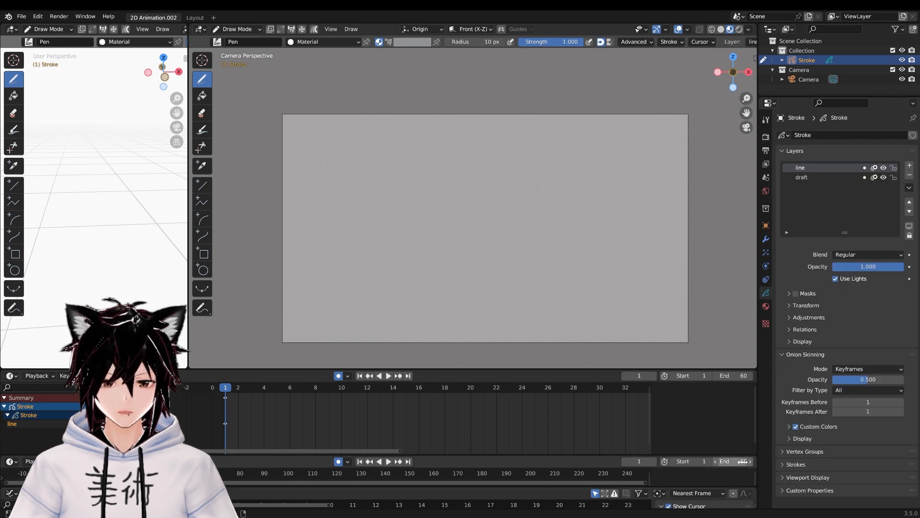
pyautogui.click(743, 461)
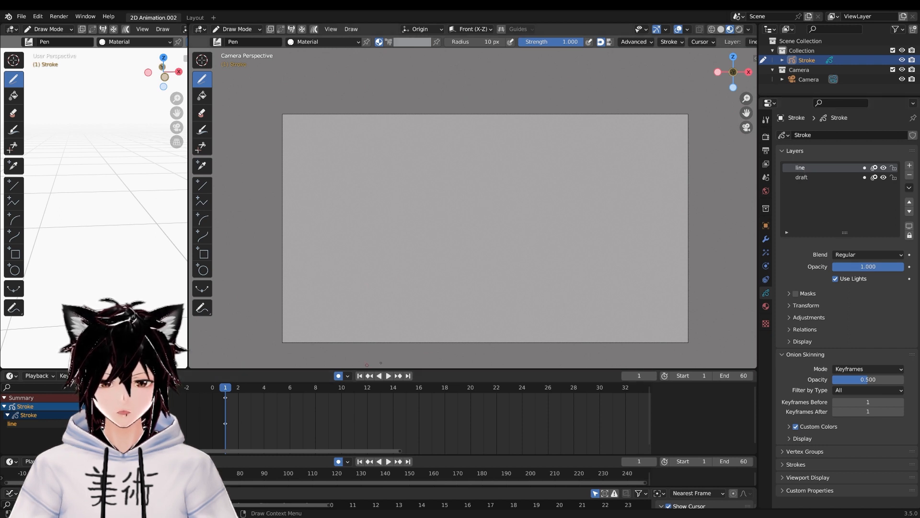
pyautogui.doubleClick(805, 165)
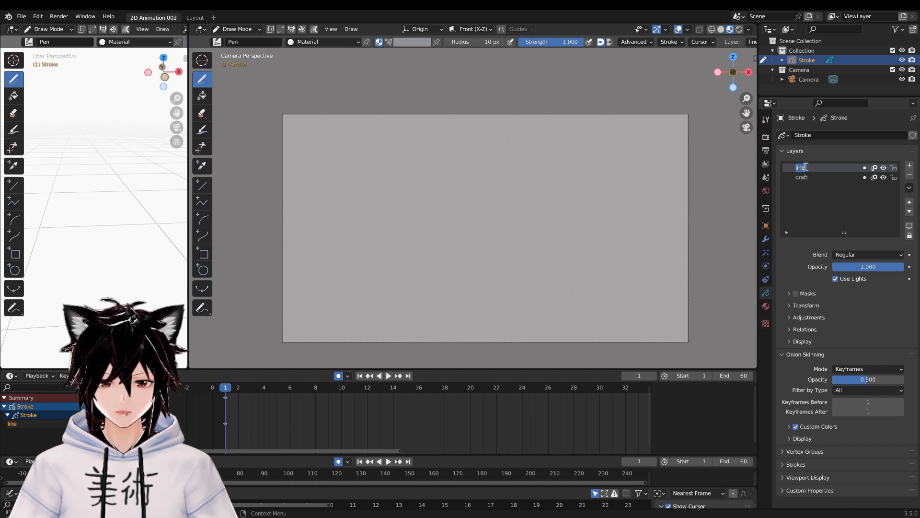
pyautogui.write('body')
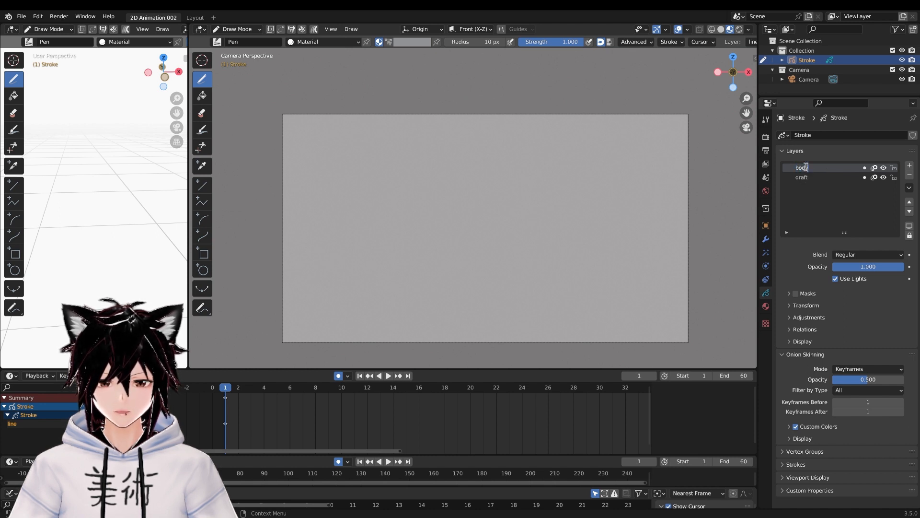
pyautogui.press('Return')
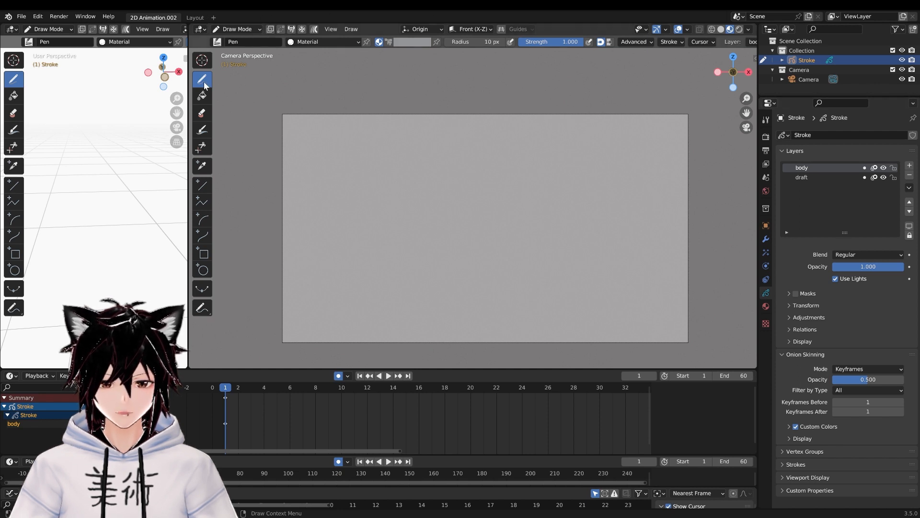
# Draw a round body shape in the upper middle of the camera frame on the body layer, using the black-stroke, white-fill Material
pyautogui.click(320, 42)
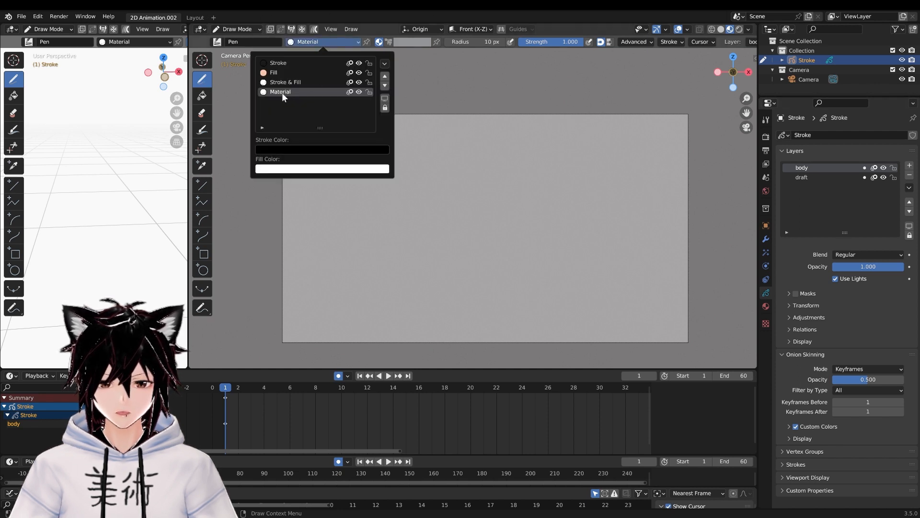
pyautogui.click(341, 39)
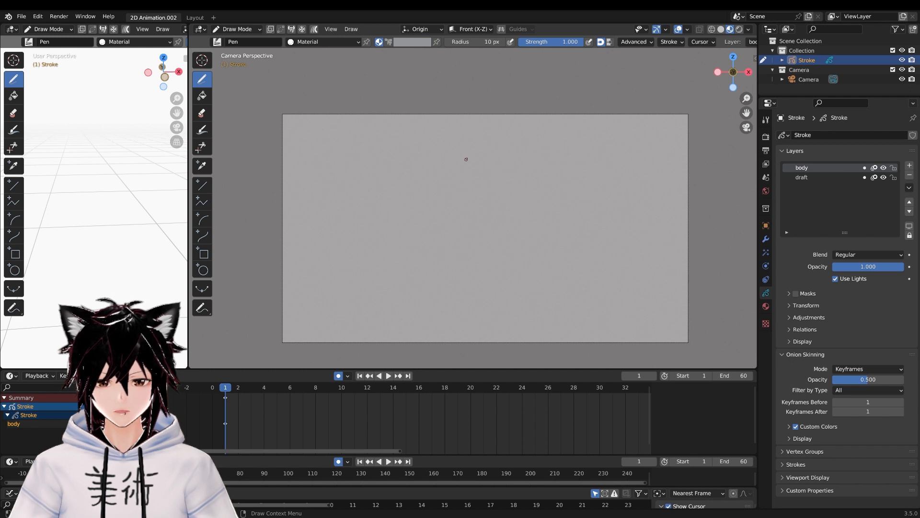
pyautogui.moveTo(466, 159)
pyautogui.mouseDown()
pyautogui.moveTo(442, 172)
pyautogui.moveTo(463, 230)
pyautogui.moveTo(512, 216)
pyautogui.moveTo(516, 173)
pyautogui.moveTo(464, 156)
pyautogui.mouseUp()
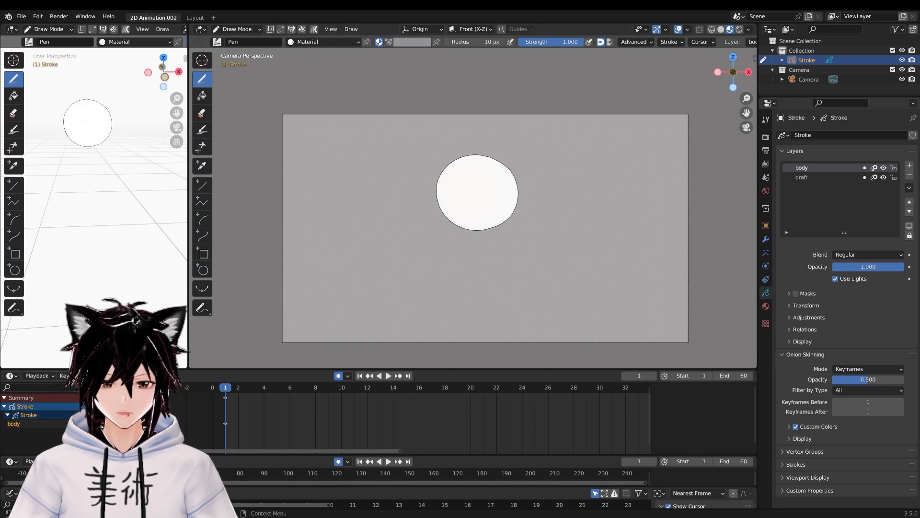
# Rename the draft layer as "front arm"
pyautogui.click(804, 178)
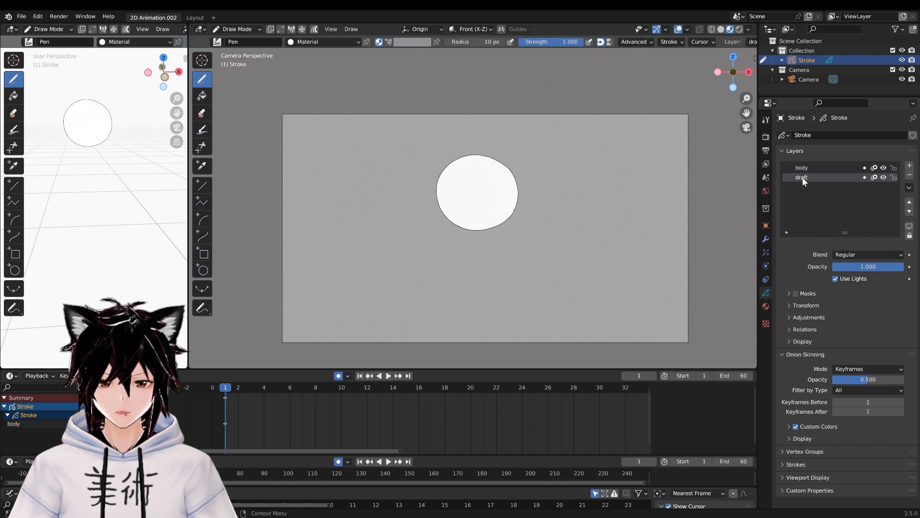
pyautogui.doubleClick(803, 179)
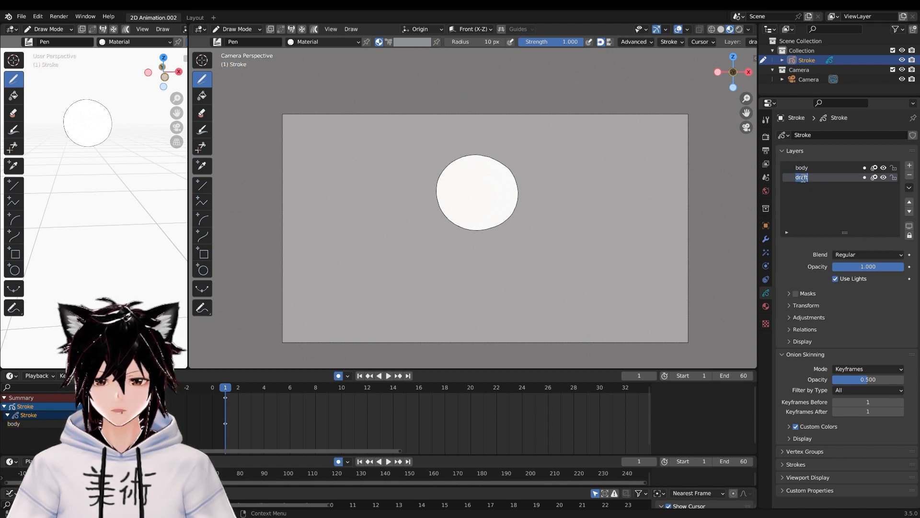
pyautogui.write('front ar')
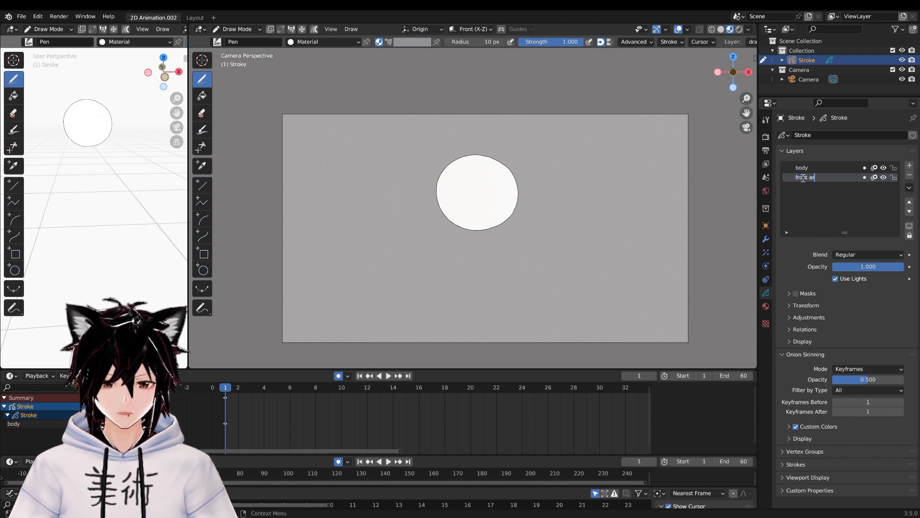
pyautogui.write('m')
pyautogui.press('Return')
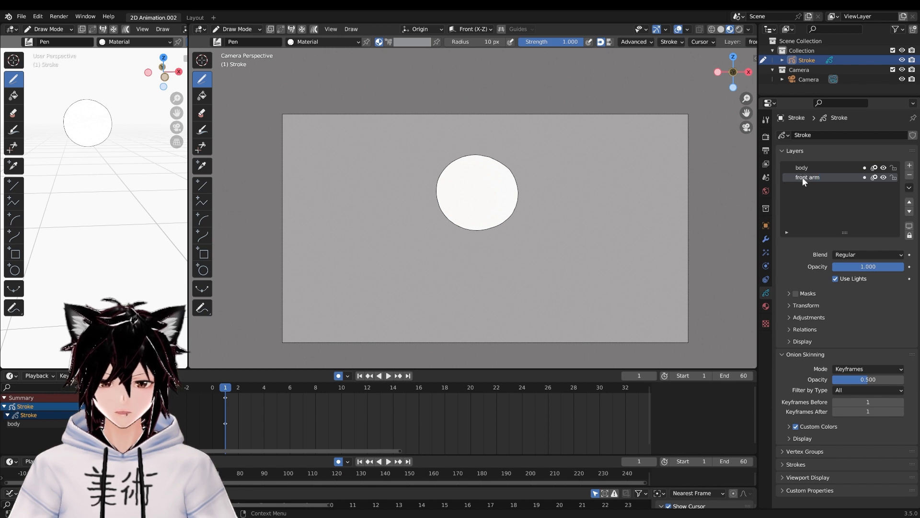
# Move the front arm layer above body and draw a small pointed arm overlapping the body's right edge
pyautogui.click(910, 202)
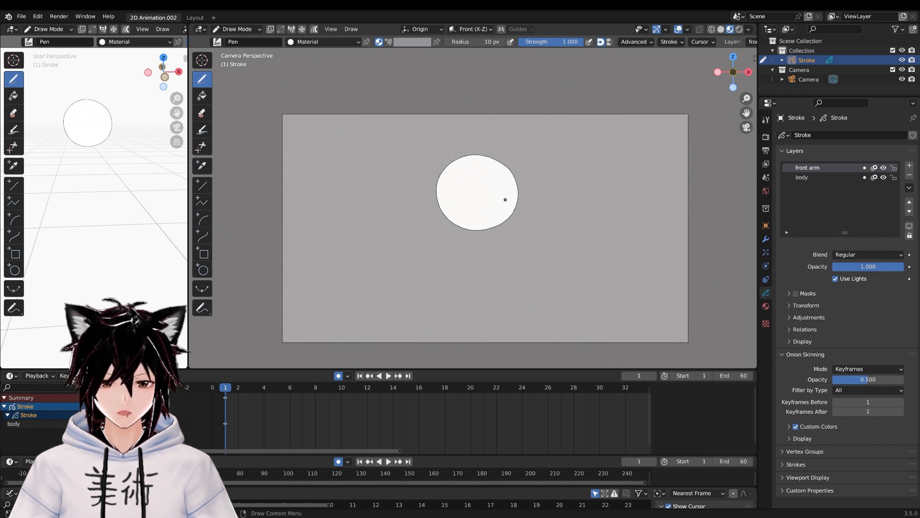
pyautogui.moveTo(505, 200); pyautogui.dragTo(523, 202)
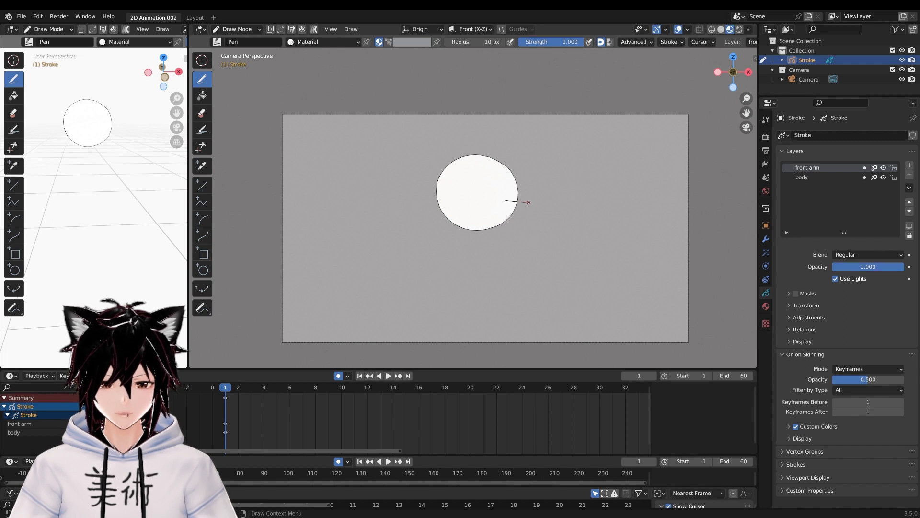
pyautogui.moveTo(525, 207); pyautogui.dragTo(504, 214)
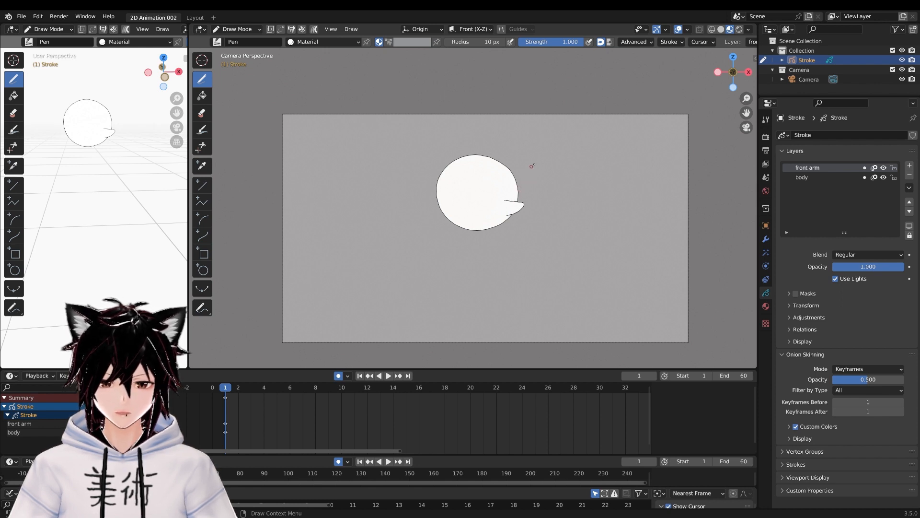
# Add a layer named "back arm tail" and move it below the body layer
pyautogui.click(910, 165)
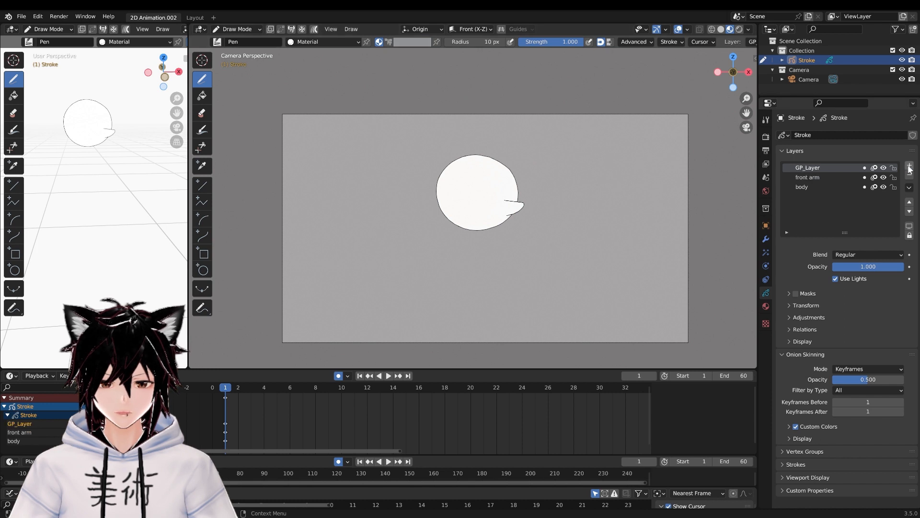
pyautogui.doubleClick(812, 168)
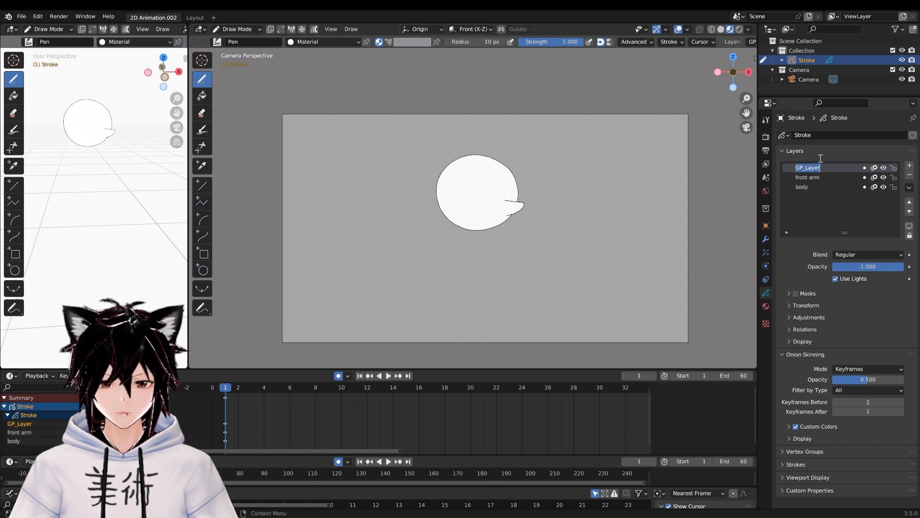
pyautogui.write('back')
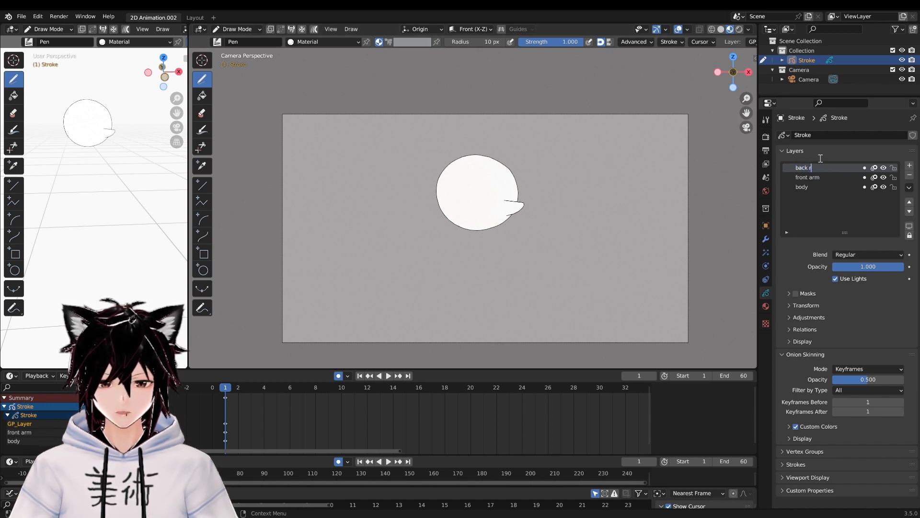
pyautogui.write(' arm ta')
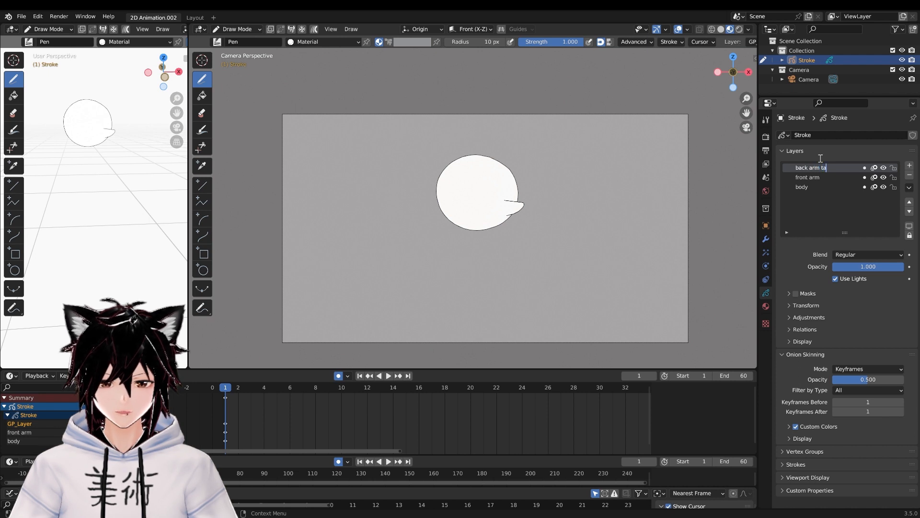
pyautogui.write('il')
pyautogui.press('Return')
pyautogui.click(909, 212)
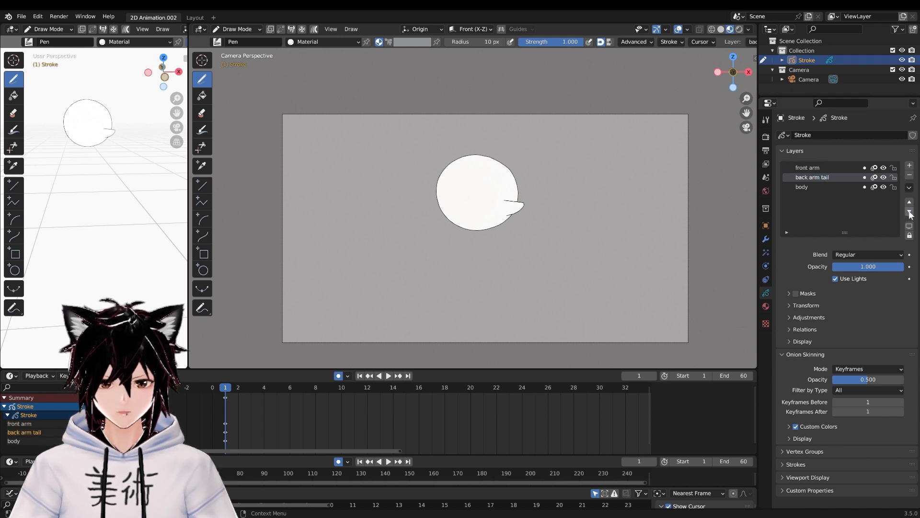
pyautogui.click(910, 211)
# Add a layer named "mouth" above the others and draw an open, D-shaped smiling mouth on the lower part of the body
pyautogui.click(910, 165)
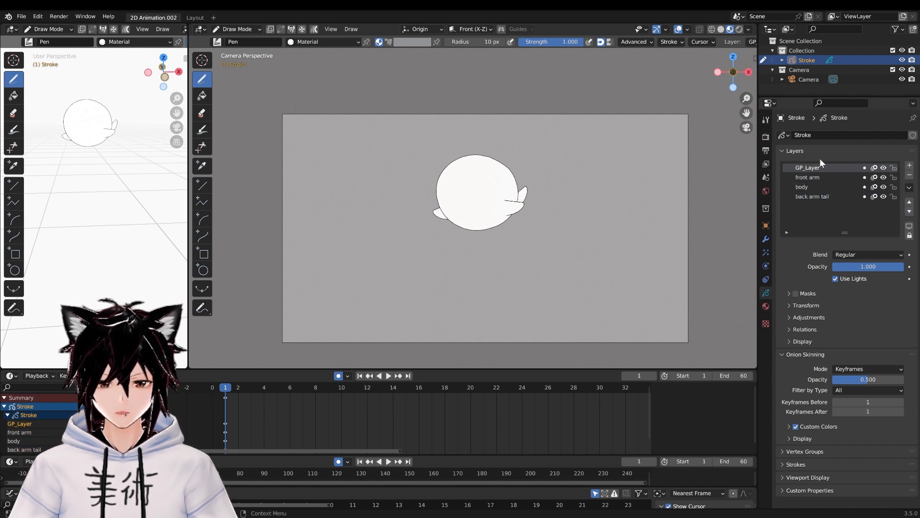
pyautogui.doubleClick(815, 167)
pyautogui.write('mouth')
pyautogui.press('Return')
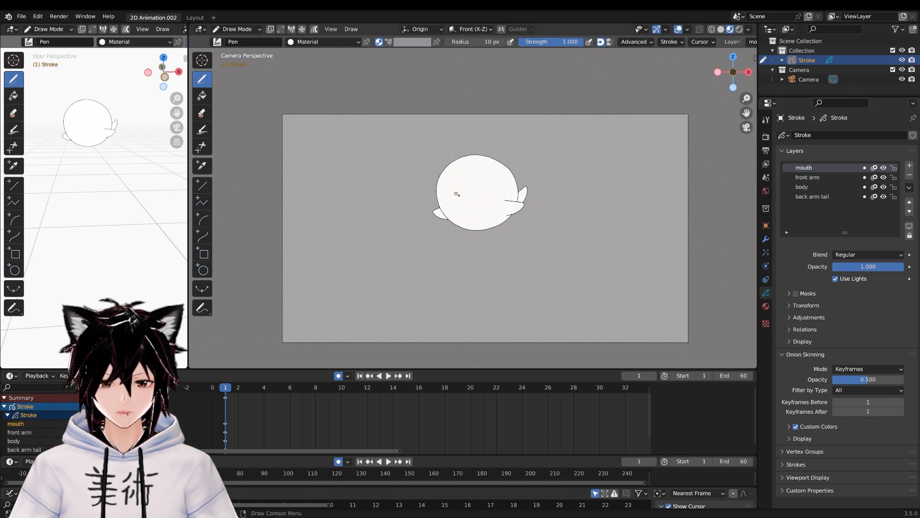
pyautogui.moveTo(461, 202)
pyautogui.mouseDown()
pyautogui.moveTo(485, 204)
pyautogui.moveTo(469, 221)
pyautogui.moveTo(459, 202)
pyautogui.mouseUp()
# Add a layer named "eyes" above the mouth layer
pyautogui.click(909, 165)
pyautogui.doubleClick(815, 168)
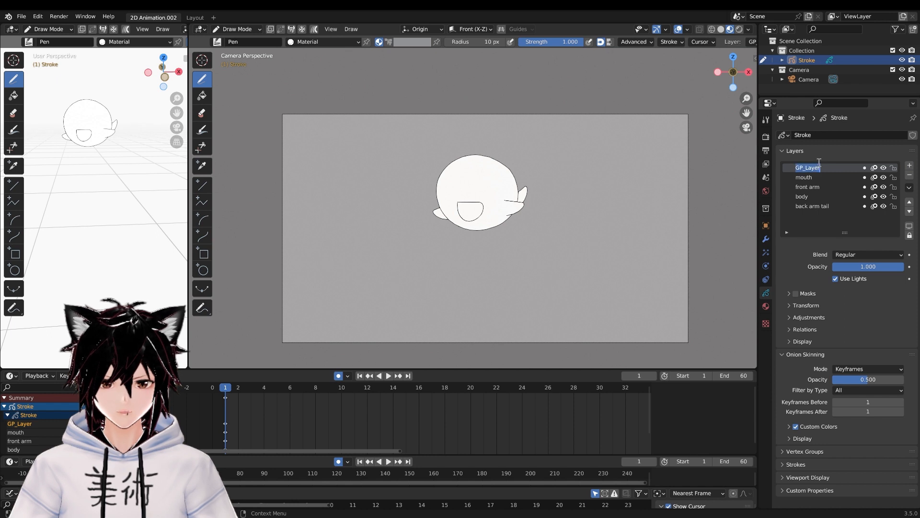
pyautogui.write('eyes')
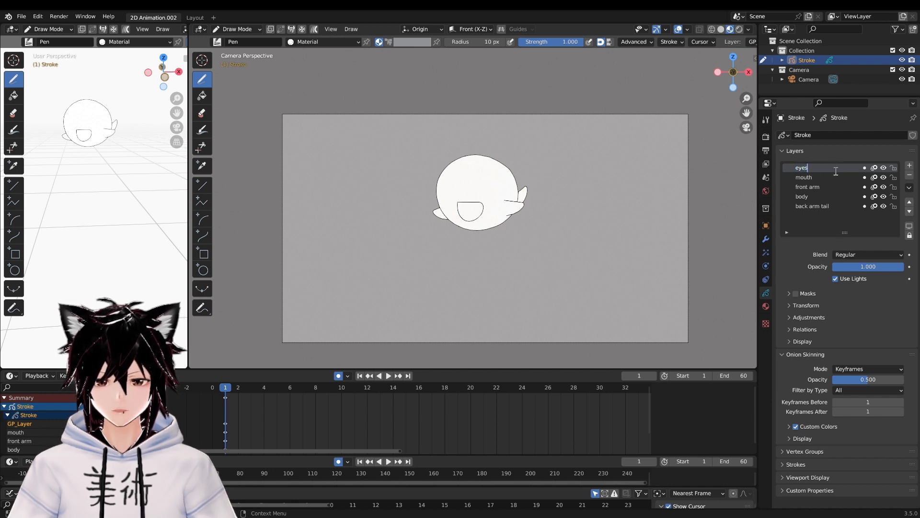
pyautogui.press('Return')
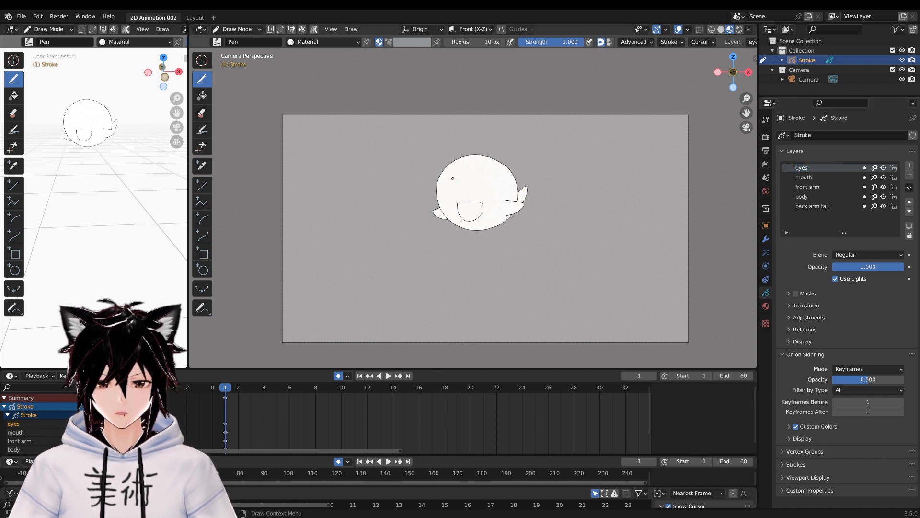
# Draw two angry, slanted eyes above the mouth on the eyes layer, undoing an unwanted stroke
pyautogui.moveTo(454, 185)
pyautogui.mouseDown()
pyautogui.moveTo(448, 195)
pyautogui.moveTo(447, 177)
pyautogui.moveTo(489, 177)
pyautogui.moveTo(453, 191)
pyautogui.mouseUp()
pyautogui.moveTo(486, 184); pyautogui.dragTo(487, 180)
pyautogui.hotkey('ctrl', 'z')
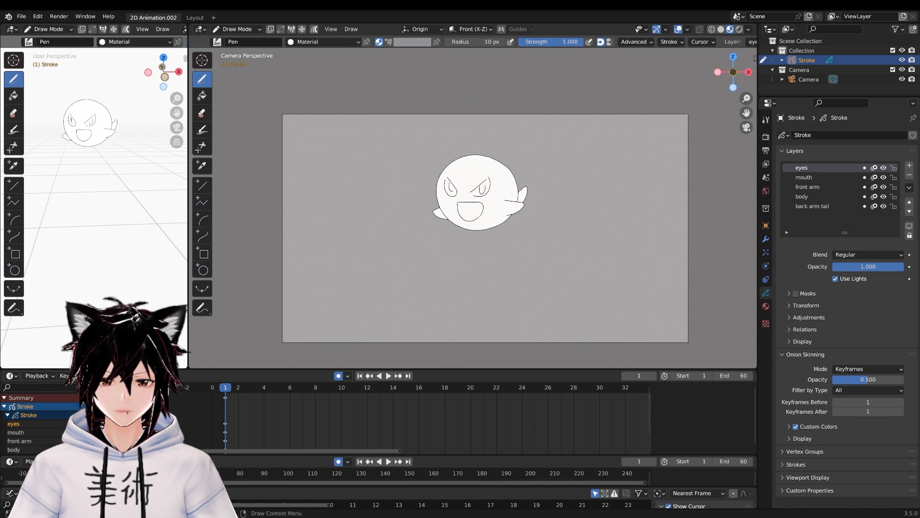
# Switch to Object Mode and add a sphere-shaped empty to the scene
pyautogui.click(253, 30)
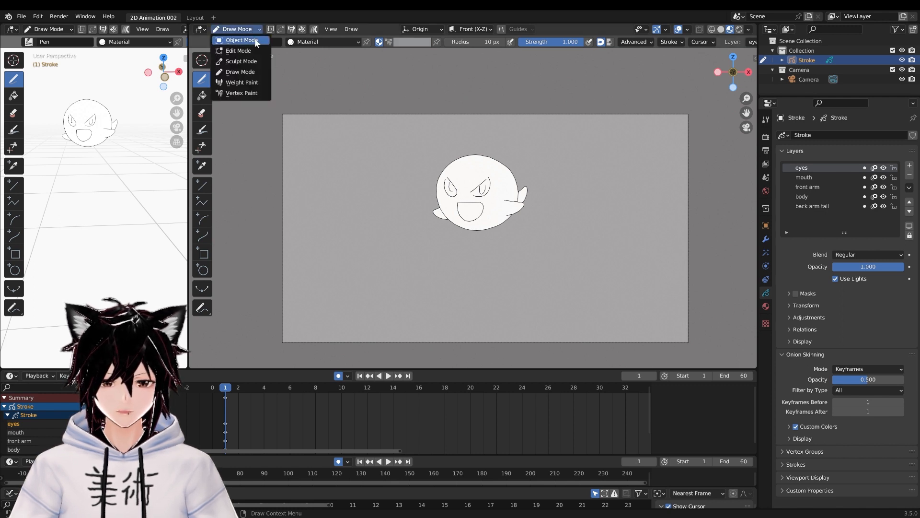
pyautogui.click(255, 39)
pyautogui.click(317, 29)
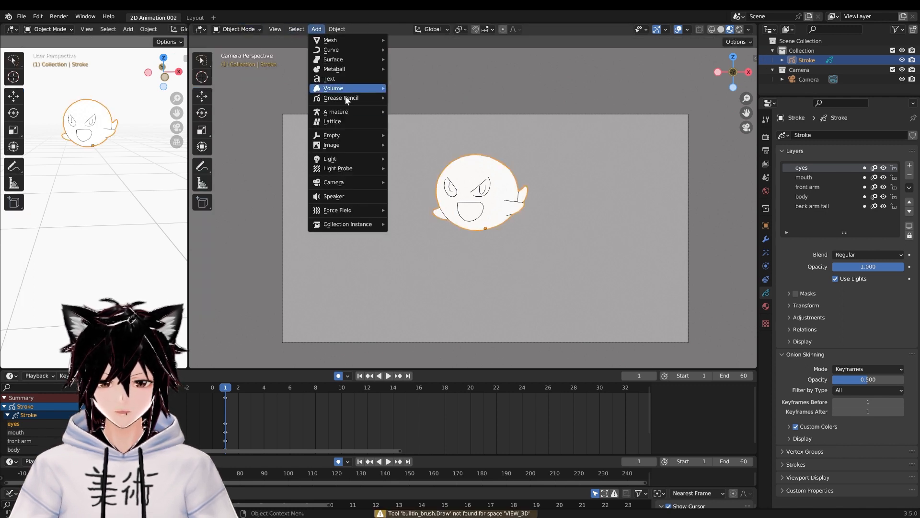
pyautogui.moveTo(359, 134)
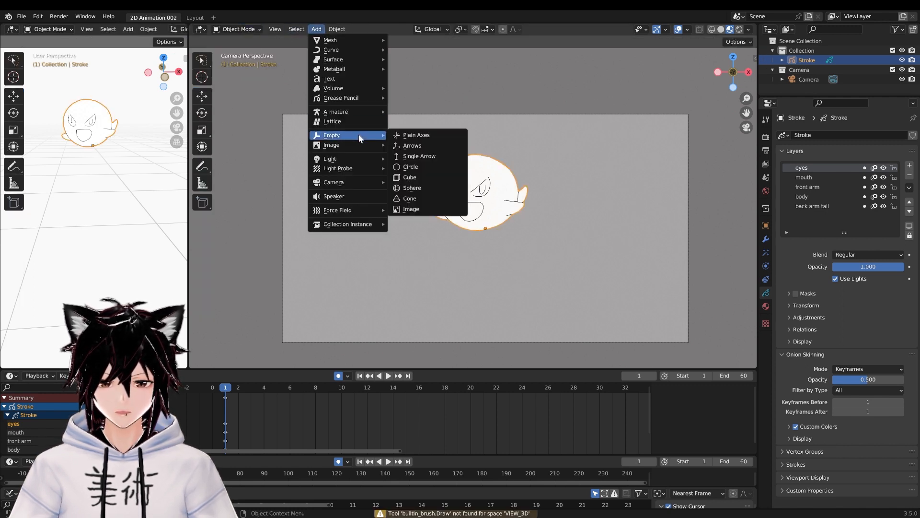
pyautogui.click(425, 187)
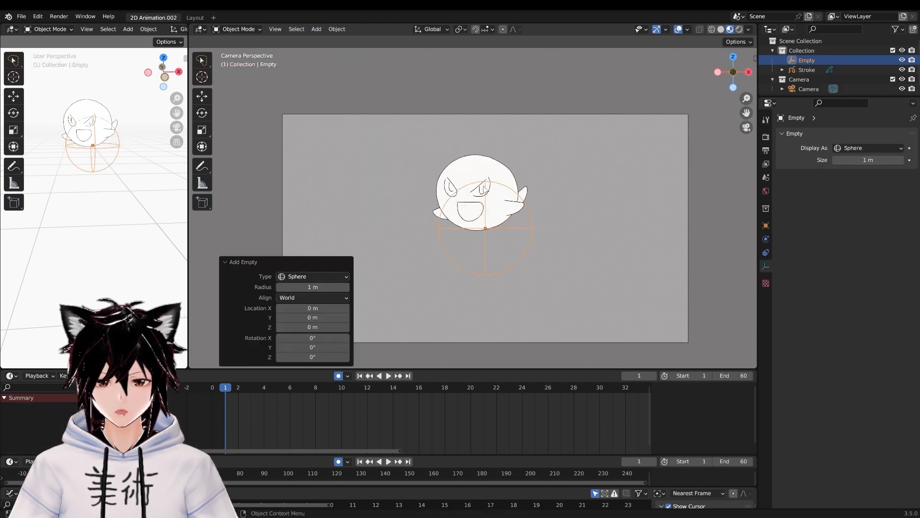
# Move the sphere empty about -0.18 m in X and 0.72 m in Z to surround the character, and enlarge the lower timeline area
pyautogui.press('g')
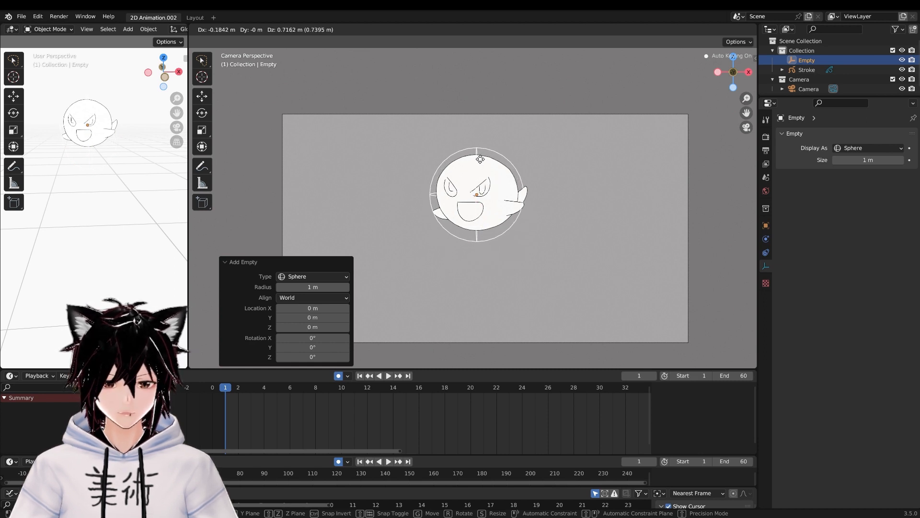
pyautogui.click(480, 159)
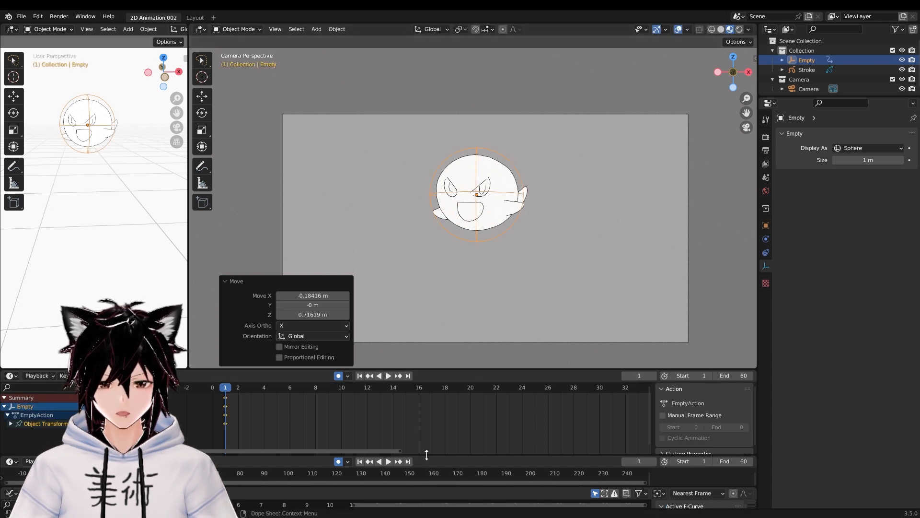
pyautogui.moveTo(429, 454); pyautogui.dragTo(432, 403)
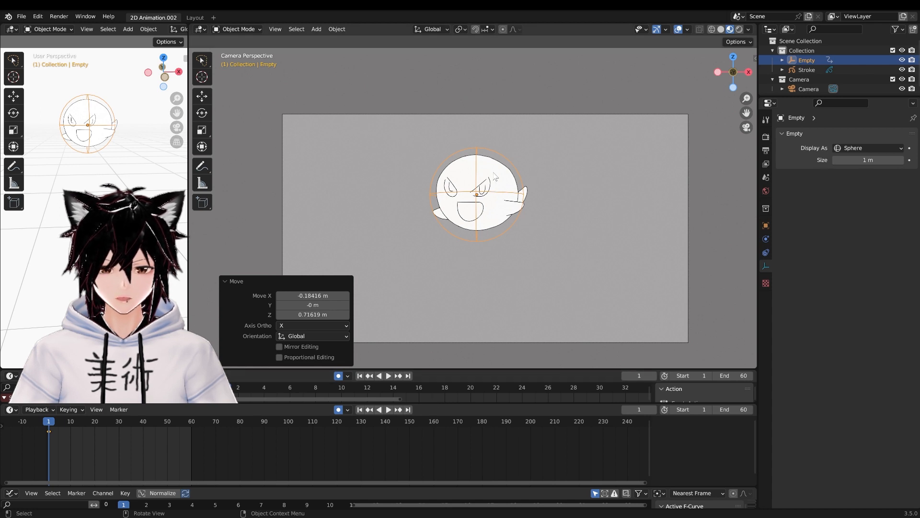
# Parent the Stroke drawing to the sphere empty with the Object parent type
pyautogui.click(495, 176)
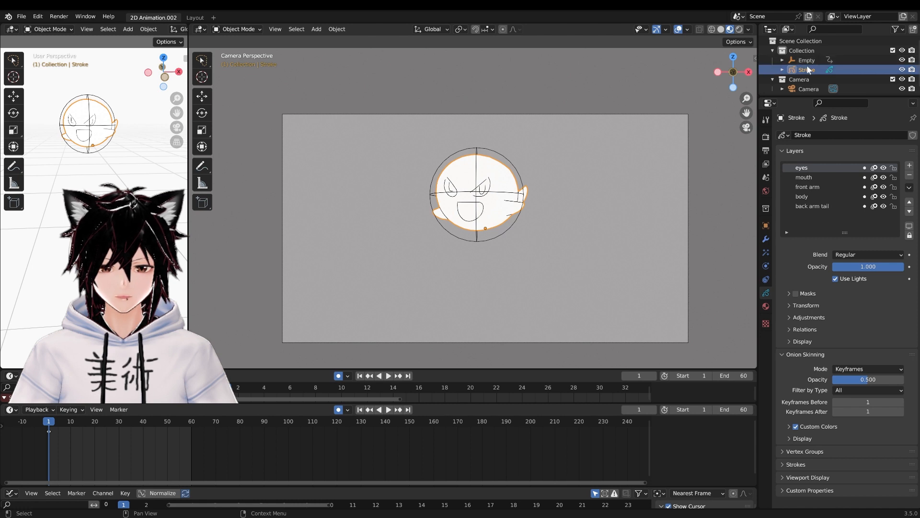
pyautogui.keyDown('shift'); pyautogui.click(501, 158); pyautogui.keyUp('shift')
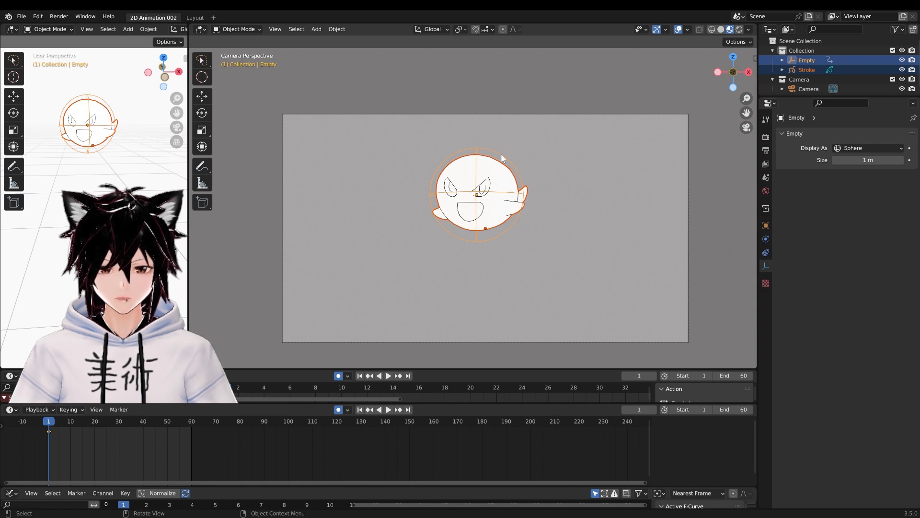
pyautogui.rightClick(501, 155)
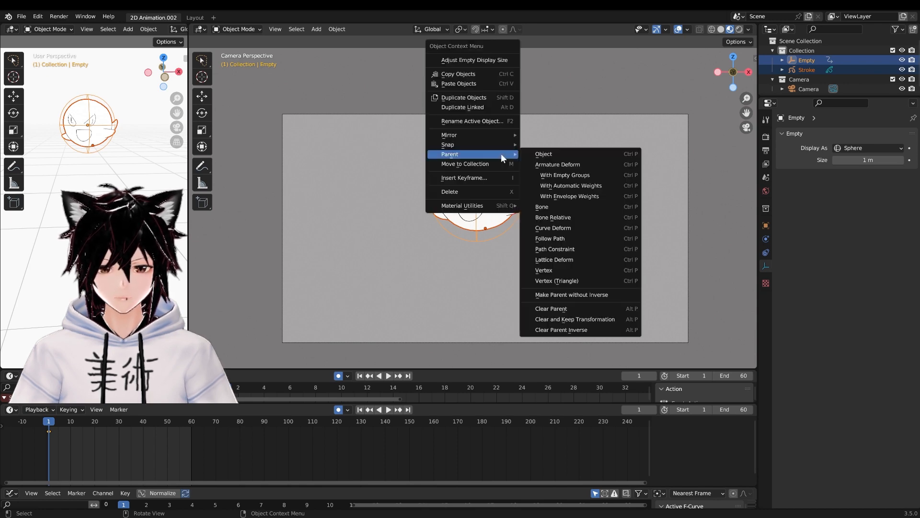
pyautogui.click(536, 154)
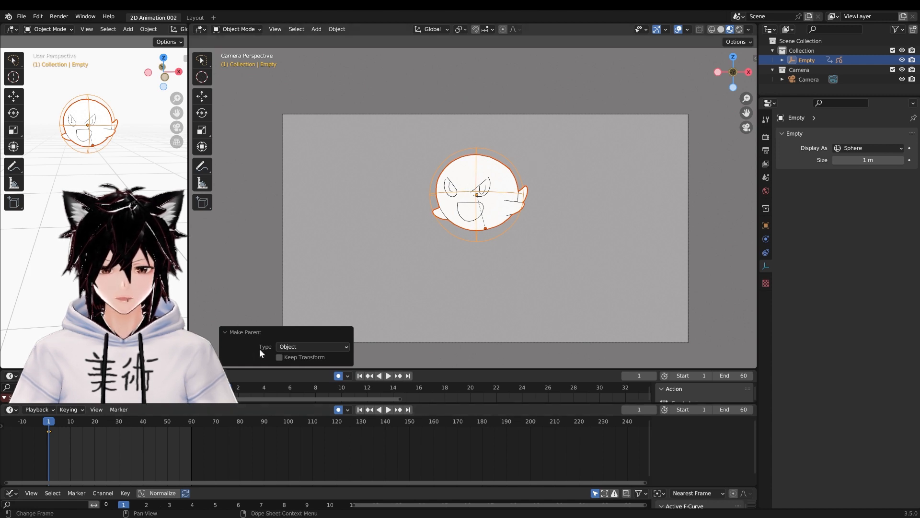
# At frame 30, move the empty about 0.03 m in X and -0.61 m in Z to keyframe its lowered position
pyautogui.click(120, 419)
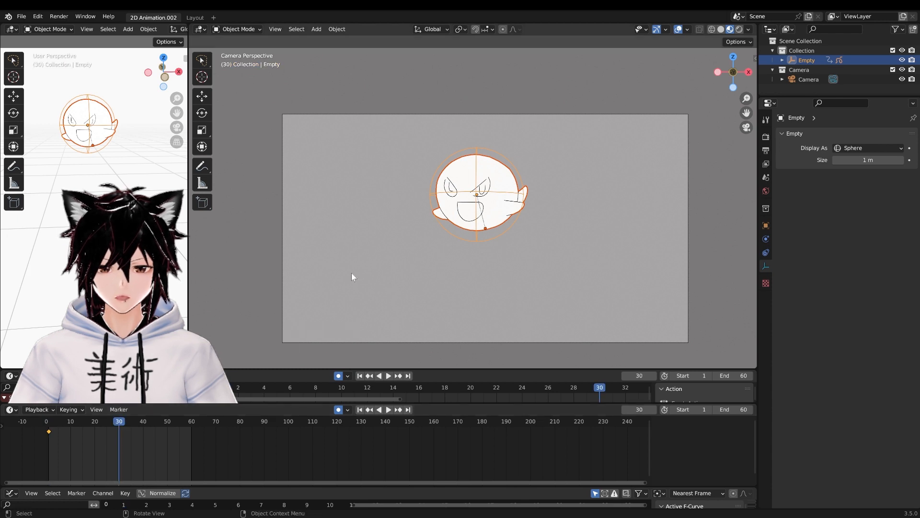
pyautogui.press('g')
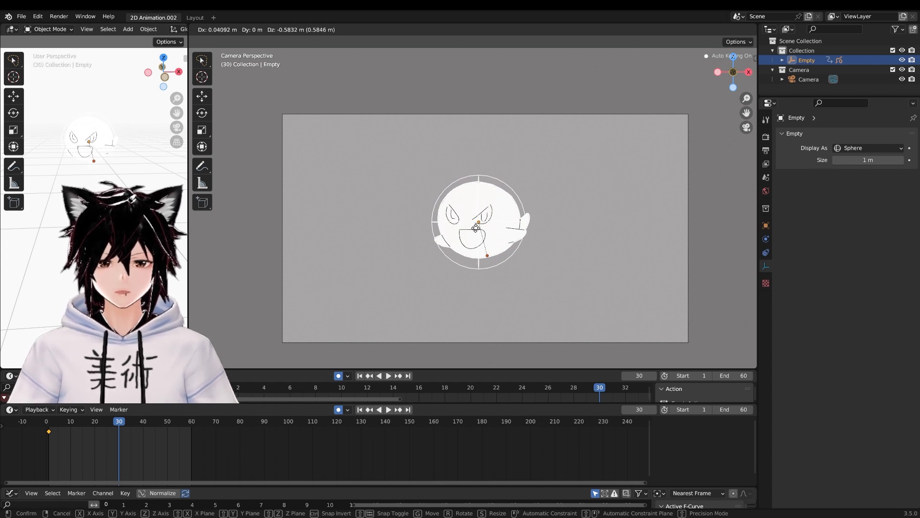
pyautogui.click(476, 229)
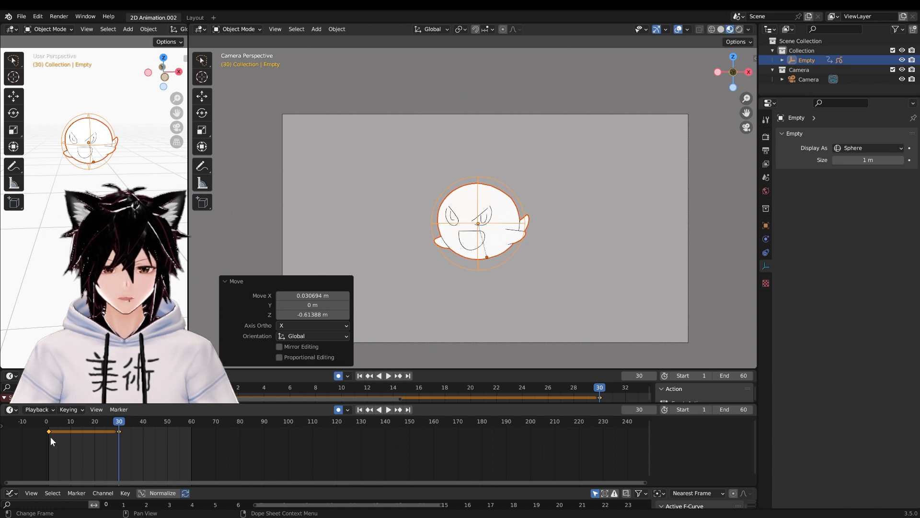
pyautogui.click(340, 410)
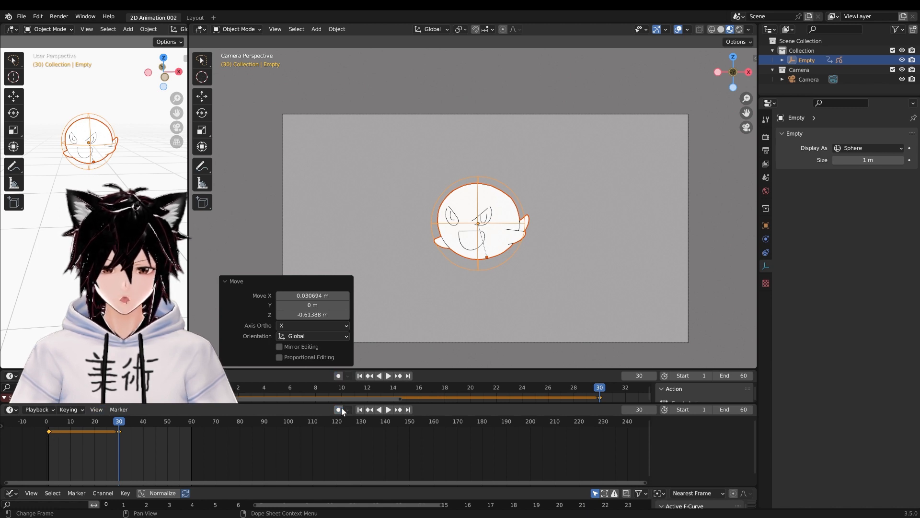
pyautogui.click(340, 410)
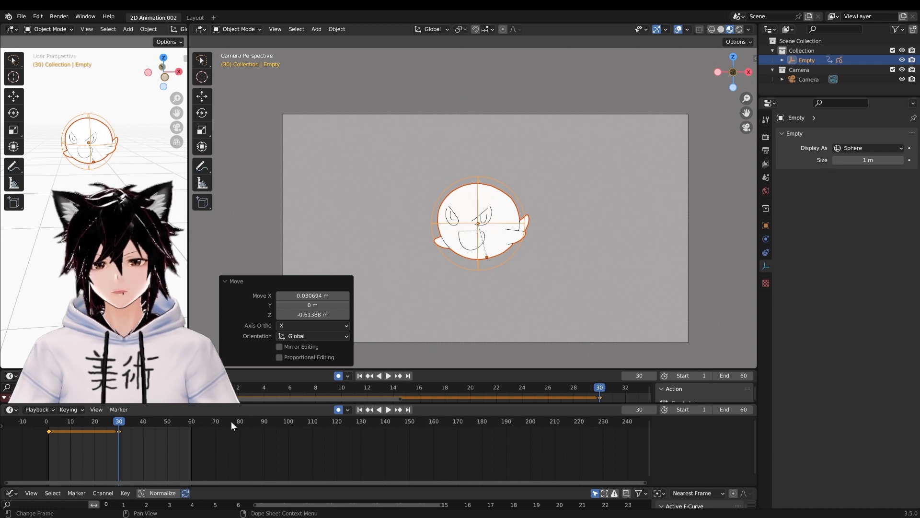
pyautogui.rightClick(187, 433)
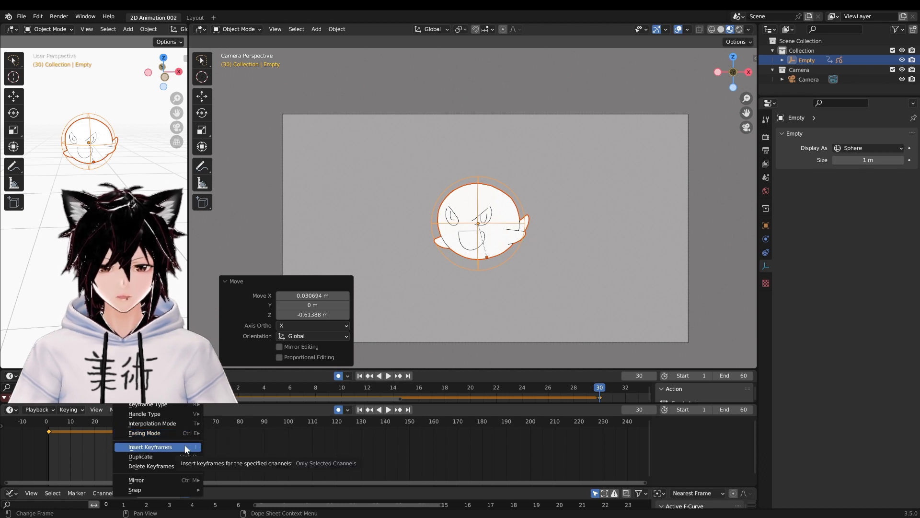
pyautogui.rightClick(393, 449)
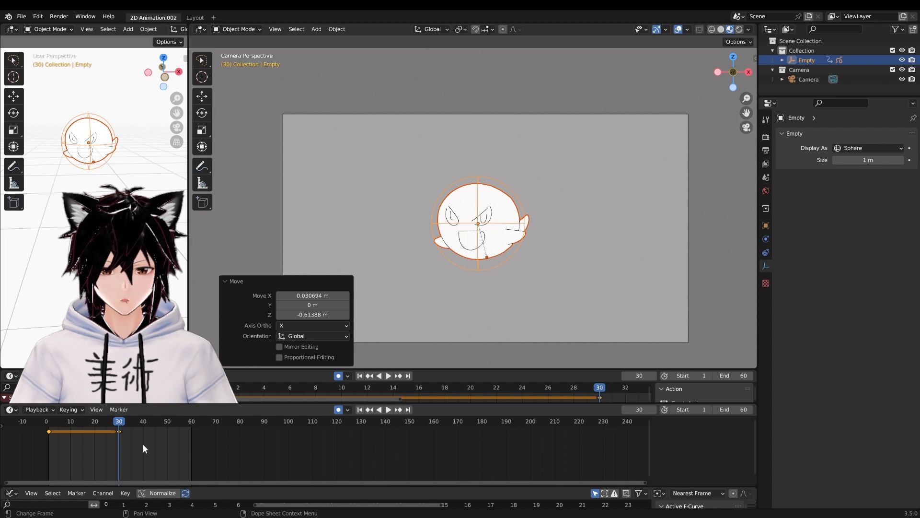
# Duplicate the empty's frame 1 keyframe to frame 60 and play back the bobbing motion
pyautogui.click(49, 432)
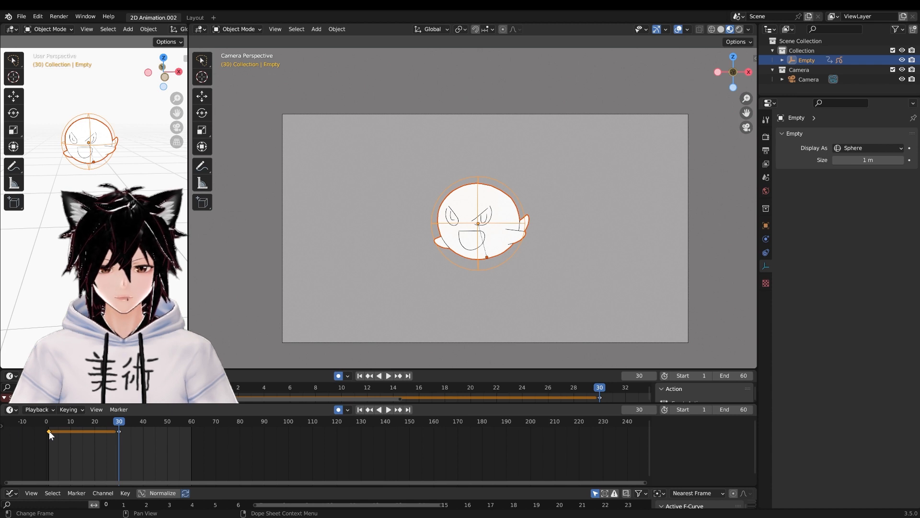
pyautogui.hotkey('shift', 'd')
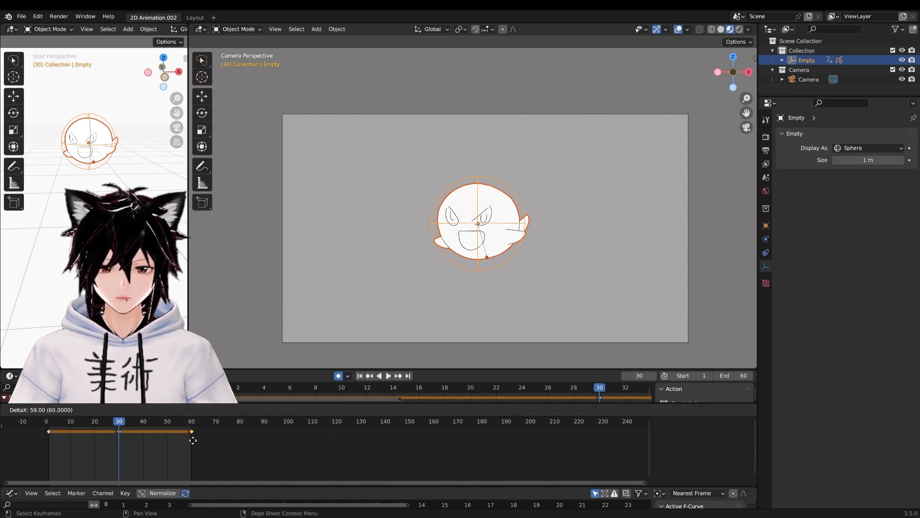
pyautogui.click(193, 439)
pyautogui.click(389, 409)
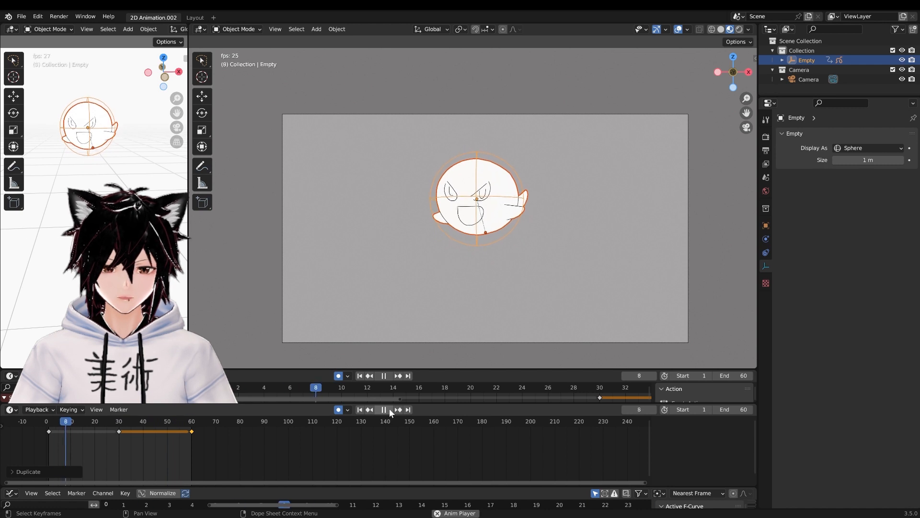
pyautogui.click(390, 408)
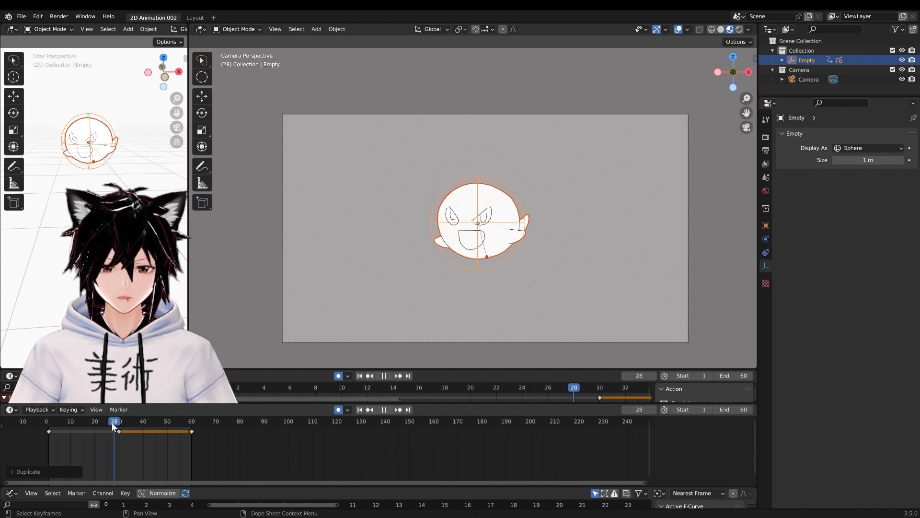
pyautogui.press('space')
# Apply the Ease In and Out easing mode to the empty's keyframes in both halves of the motion
pyautogui.rightClick(97, 429)
pyautogui.moveTo(100, 428)
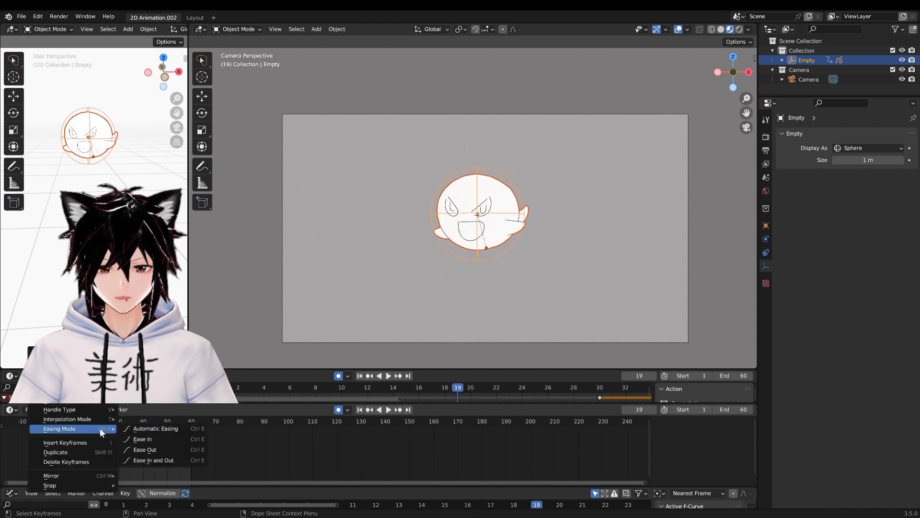
pyautogui.click(153, 461)
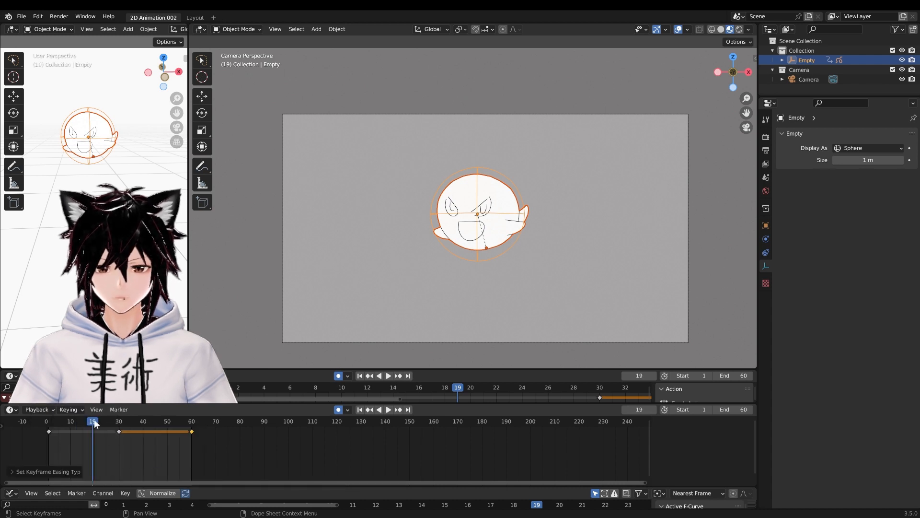
pyautogui.moveTo(106, 418); pyautogui.dragTo(143, 421)
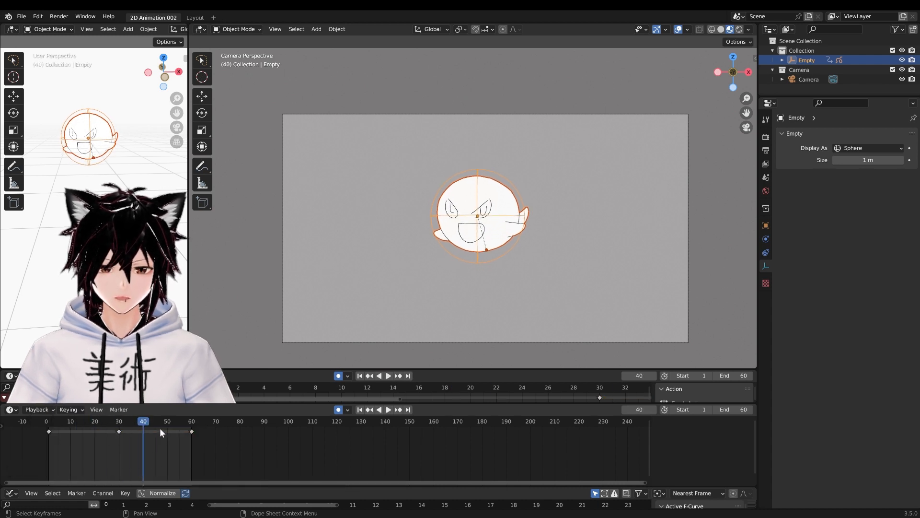
pyautogui.rightClick(160, 428)
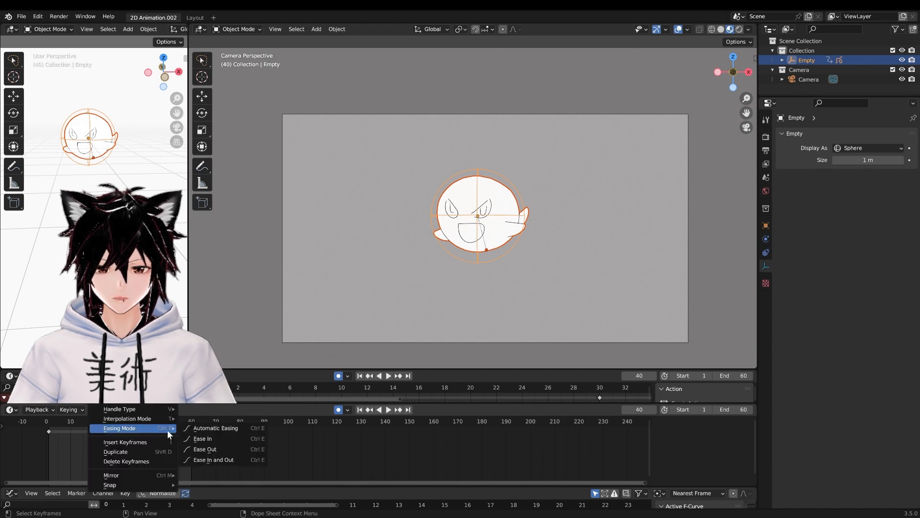
pyautogui.click(206, 459)
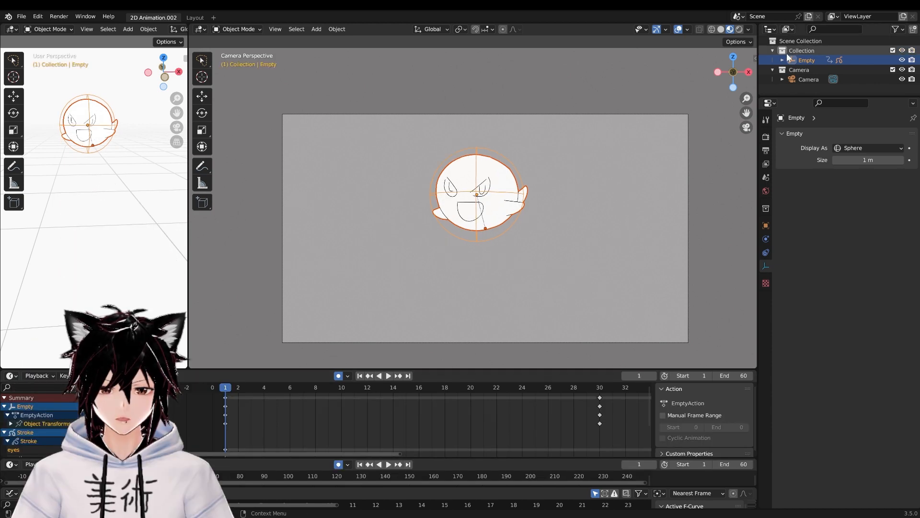
# Select the Stroke object nested under the Empty and enlarge the Dope Sheet to show all its layers
pyautogui.click(783, 60)
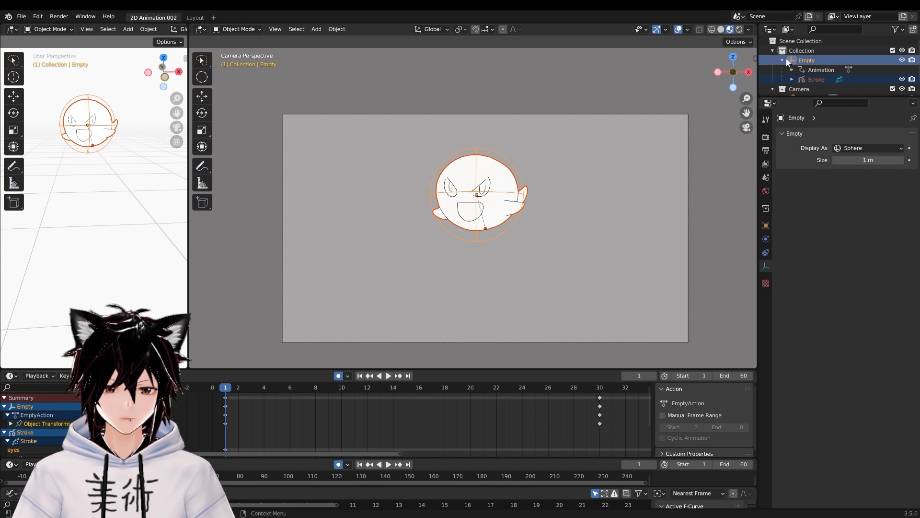
pyautogui.click(809, 79)
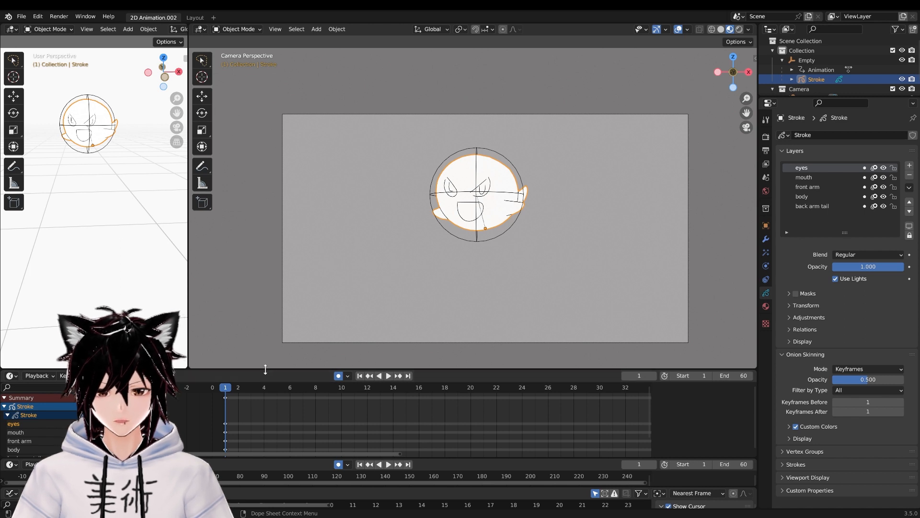
pyautogui.moveTo(266, 370); pyautogui.dragTo(265, 346)
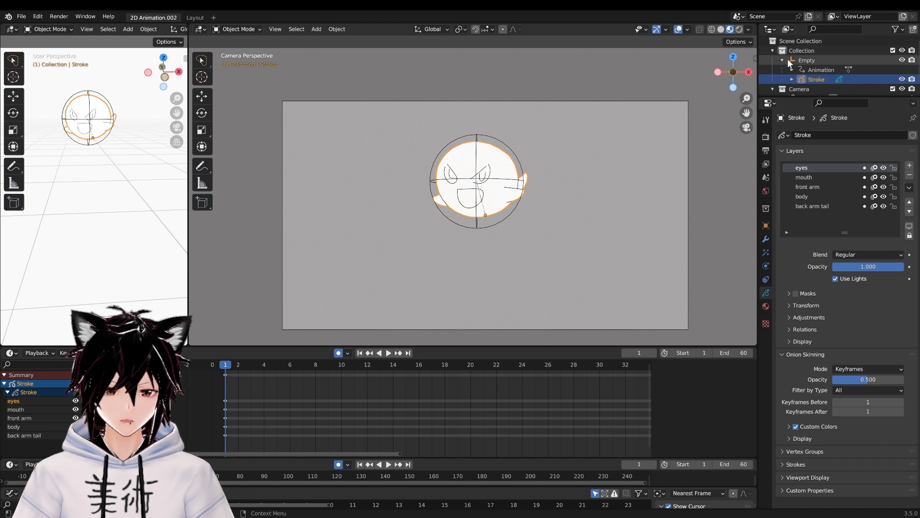
# Duplicate the front arm layer's first keyframe to frame 30 and every layer's first keyframe to frame 60
pyautogui.click(809, 50)
pyautogui.click(815, 79)
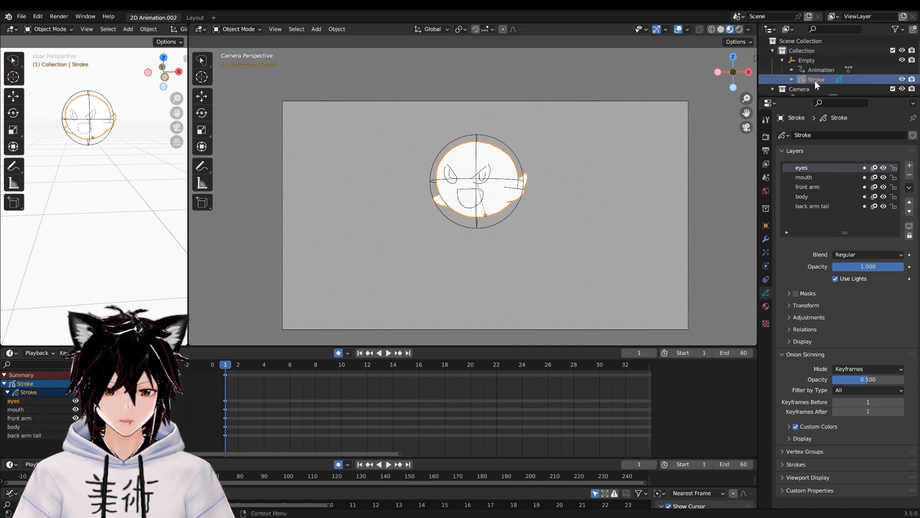
pyautogui.click(793, 188)
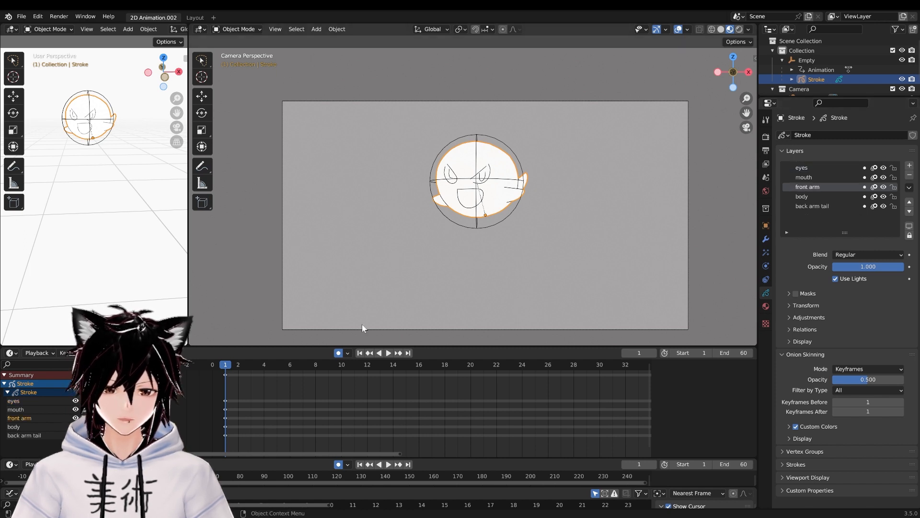
pyautogui.click(226, 417)
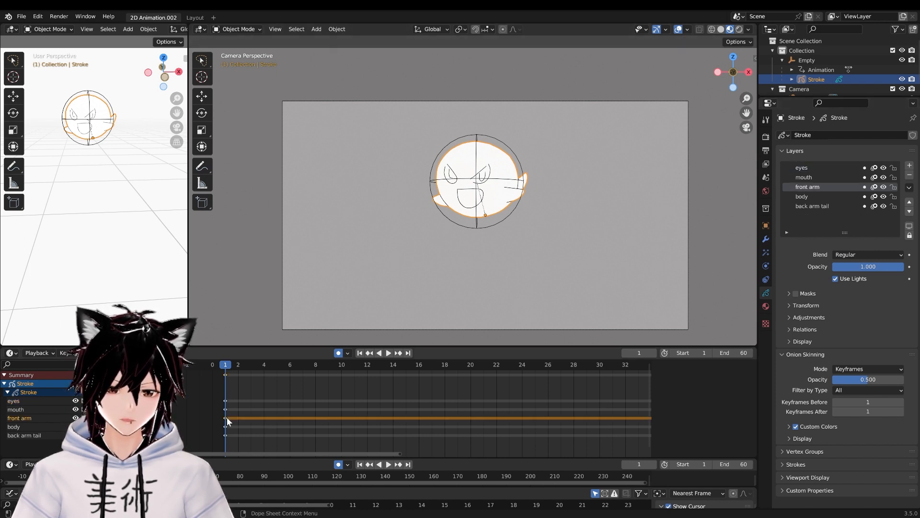
pyautogui.moveTo(227, 417); pyautogui.dragTo(600, 412)
pyautogui.scroll(-5, 534, 386)
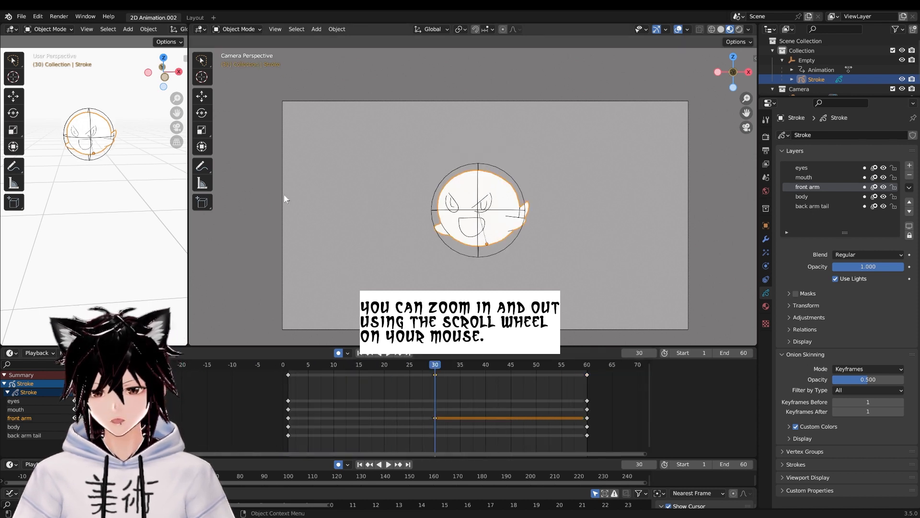
# In Edit Mode at frame 30, select all stroke points and lock every layer except front arm
pyautogui.click(236, 29)
pyautogui.click(236, 51)
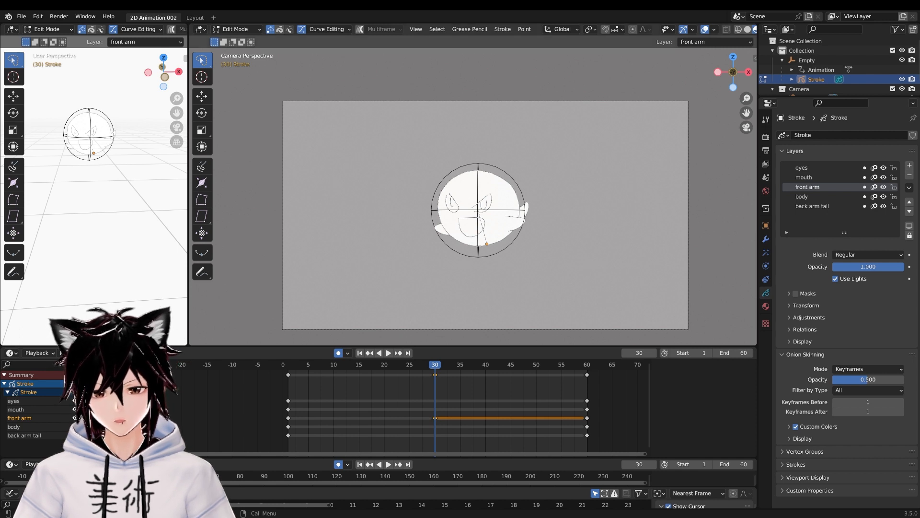
pyautogui.click(435, 29)
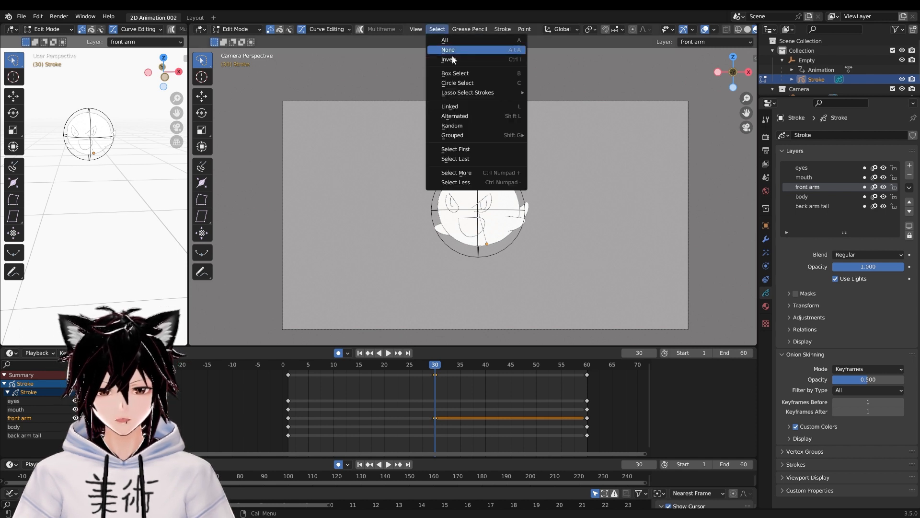
pyautogui.moveTo(462, 95)
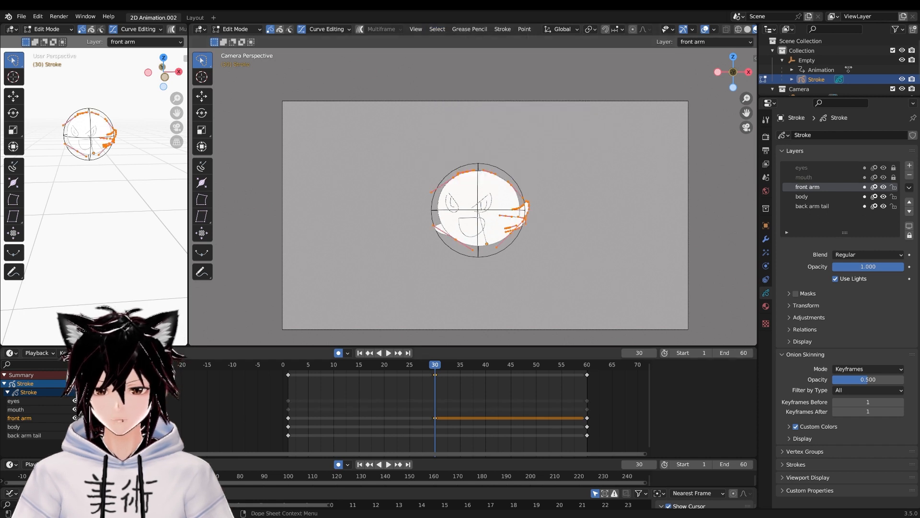
pyautogui.click(85, 426)
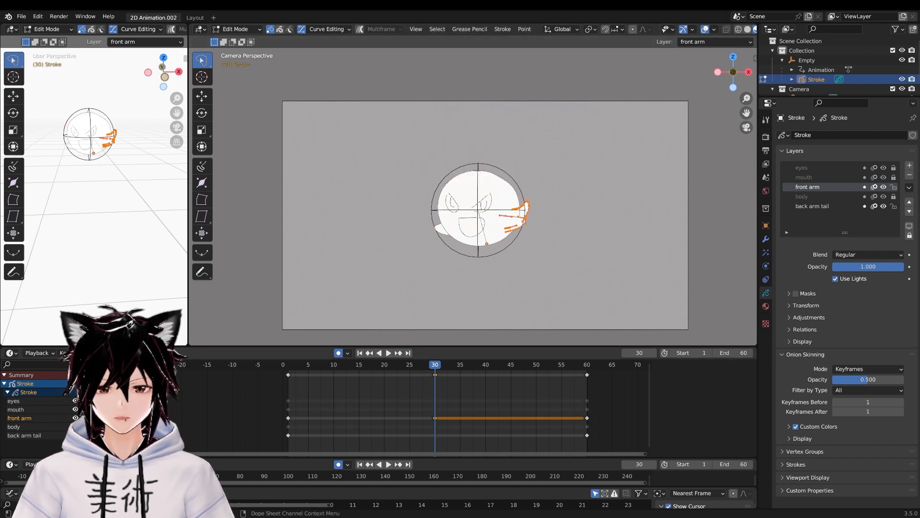
pyautogui.click(84, 435)
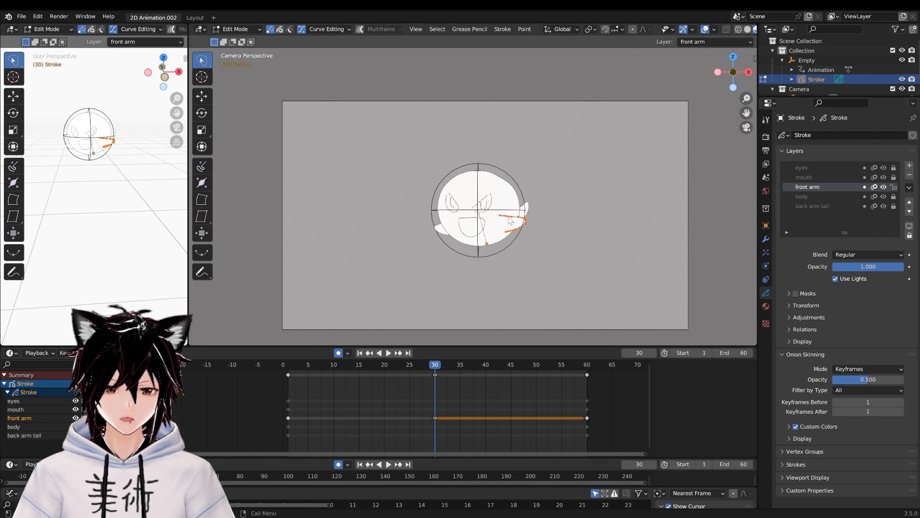
# At frame 30, rotate the front arm strokes about -25.5° and raise them about 0.12 m
pyautogui.press('r')
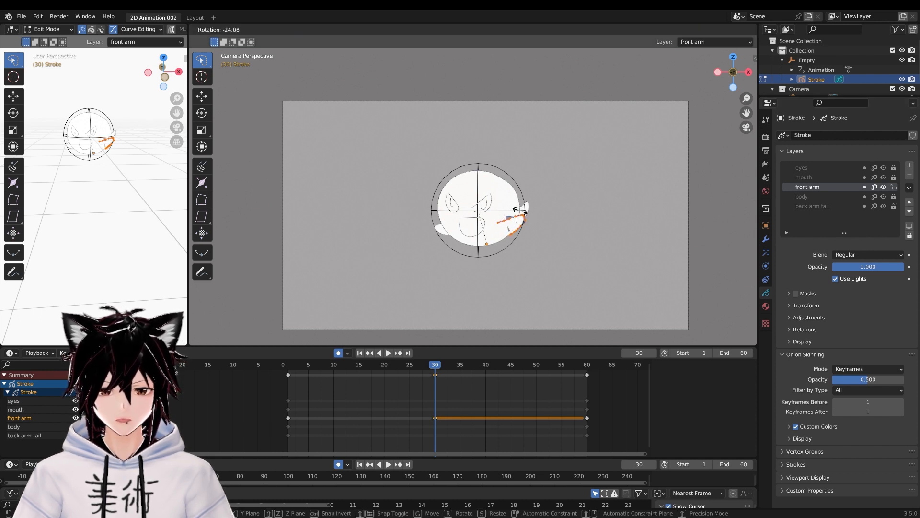
pyautogui.click(520, 210)
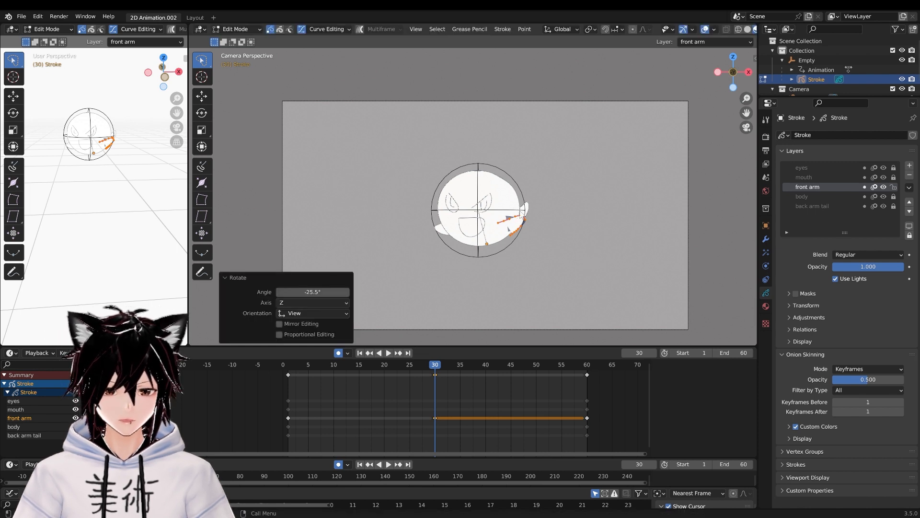
pyautogui.press('g')
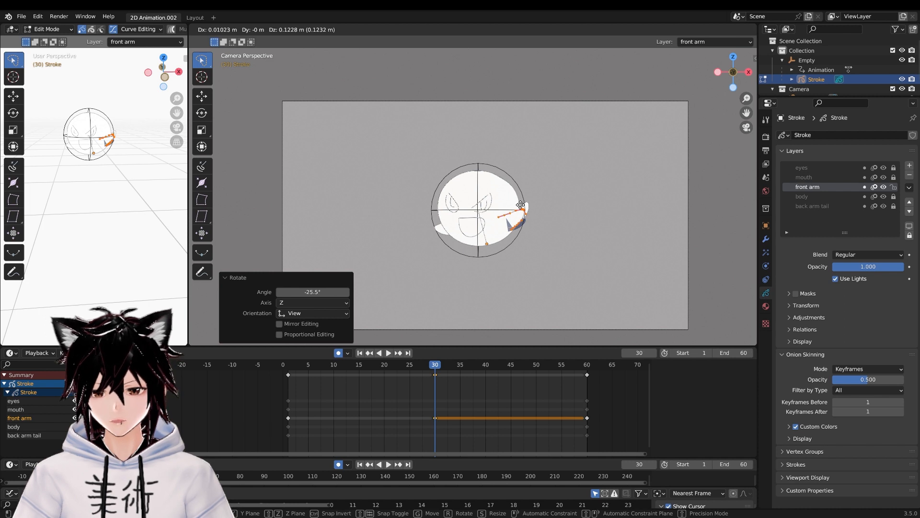
pyautogui.click(521, 205)
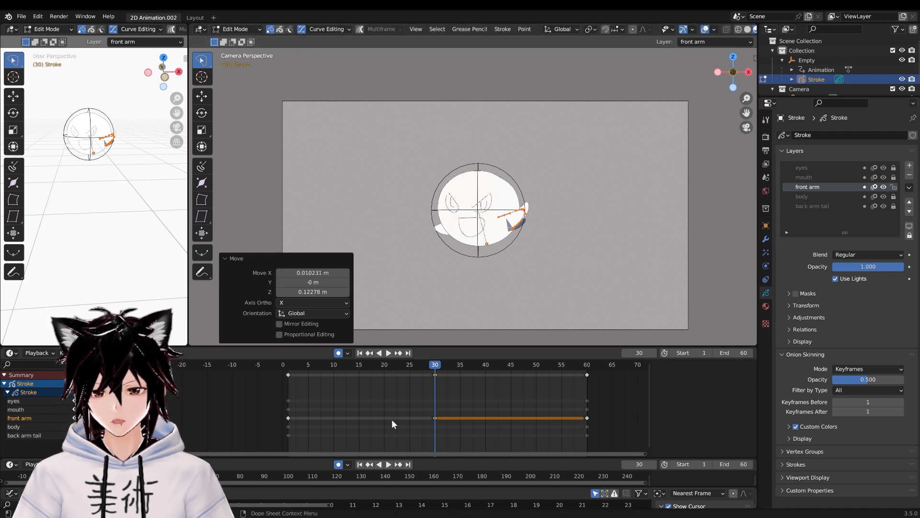
# Duplicate the front arm layer's first keyframe to frame 60
pyautogui.click(287, 418)
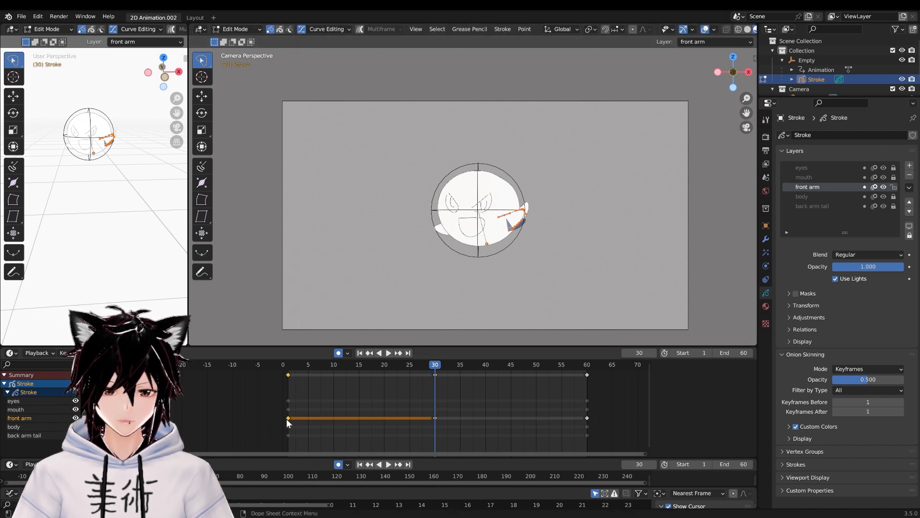
pyautogui.hotkey('shift', 'd')
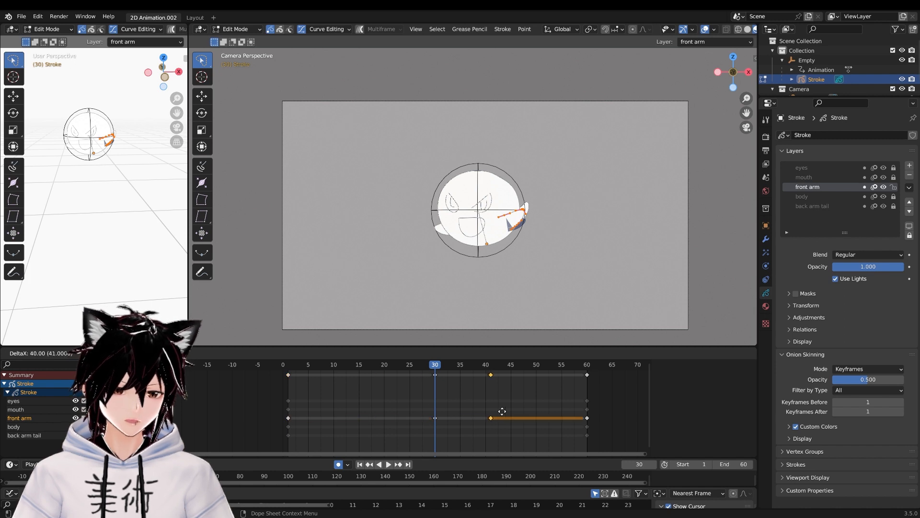
pyautogui.click(585, 411)
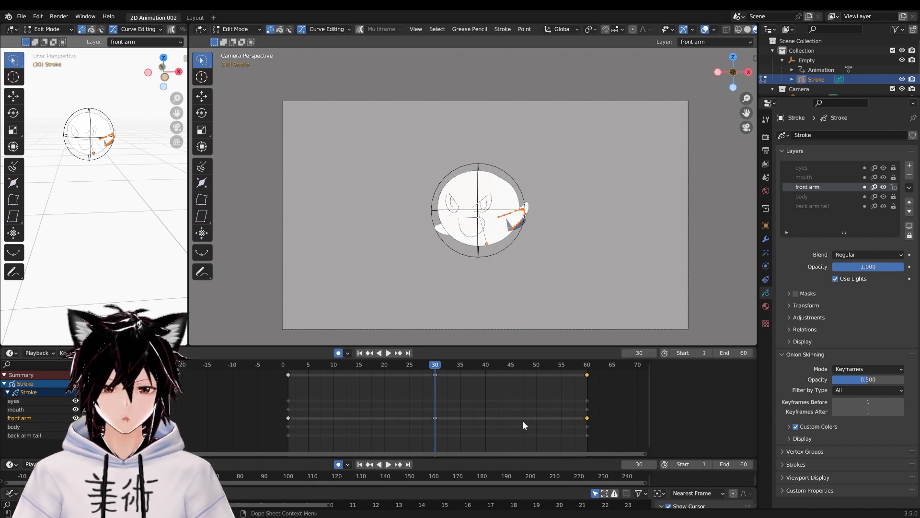
# Unlock only the back arm tail layer, duplicate its first keyframe to frame 30 and go to that frame
pyautogui.click(85, 418)
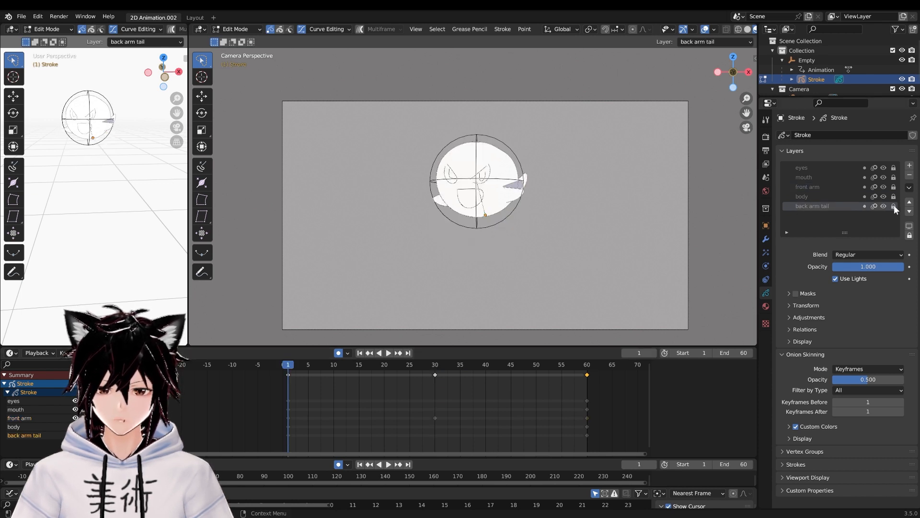
pyautogui.click(895, 207)
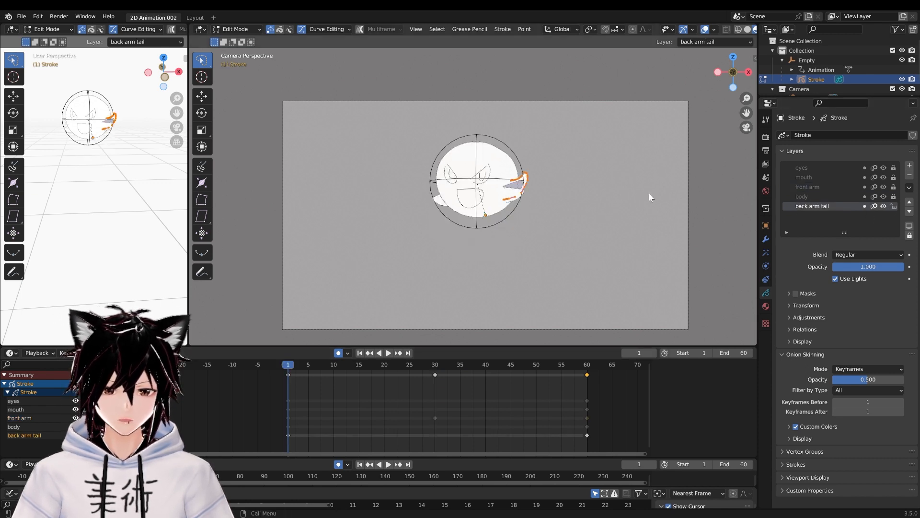
pyautogui.click(289, 436)
pyautogui.hotkey('shift', 'd')
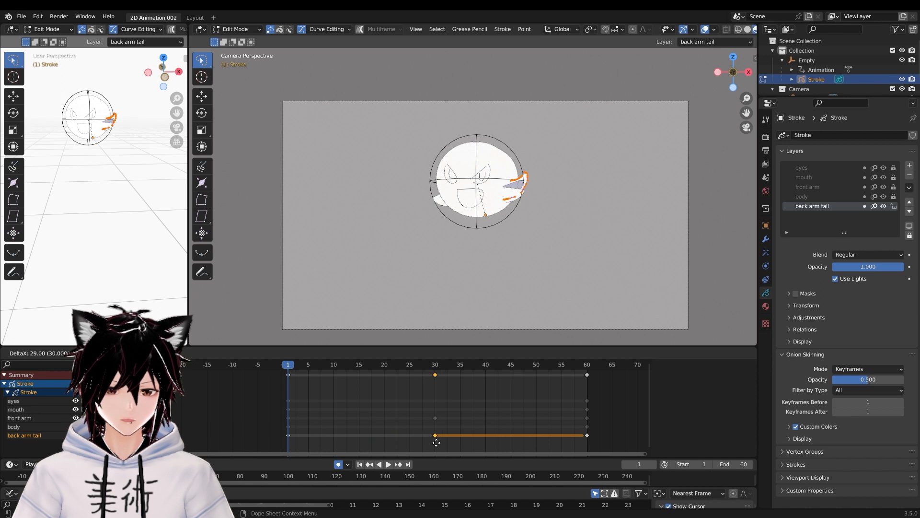
pyautogui.click(436, 442)
pyautogui.moveTo(288, 368); pyautogui.dragTo(434, 383)
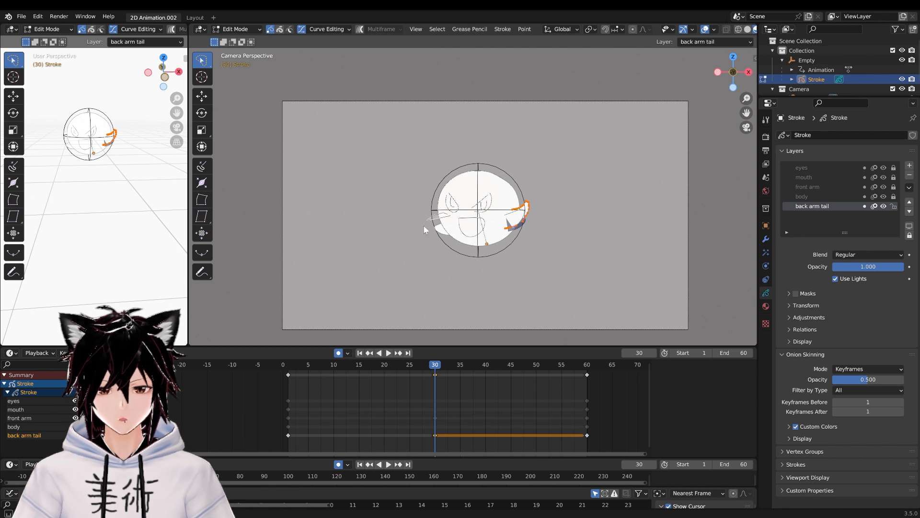
# Rotate the back arm strokes on the character's left edge about 31.5° and move them about -0.11 m in X and 0.15 m in Z
pyautogui.moveTo(423, 226); pyautogui.dragTo(454, 204)
pyautogui.press('r')
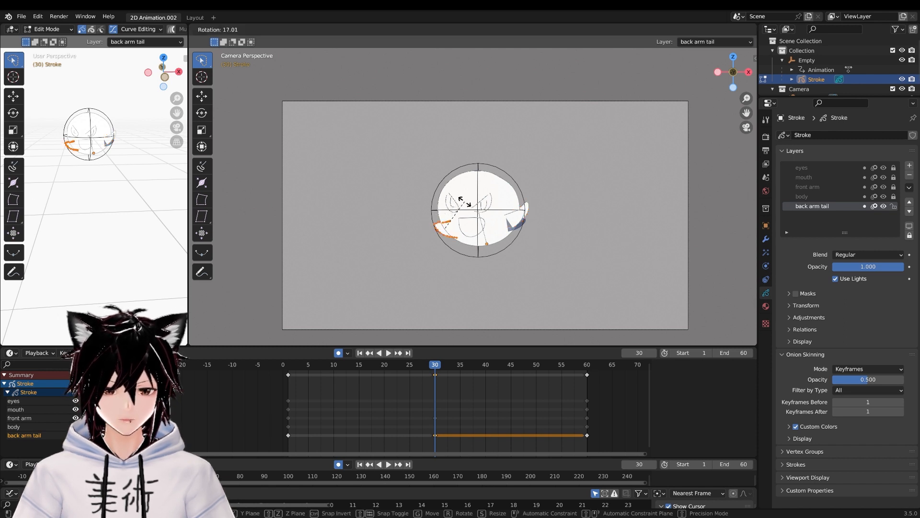
pyautogui.click(474, 211)
pyautogui.press('g')
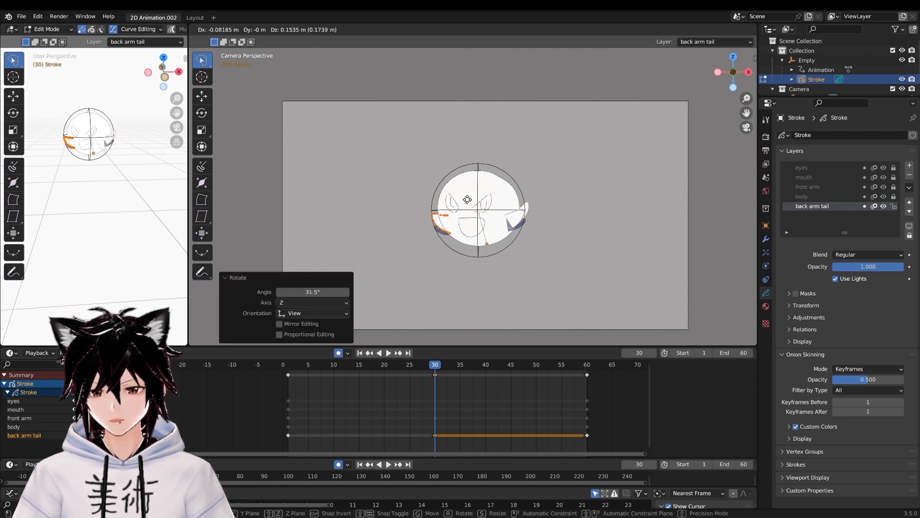
pyautogui.click(466, 200)
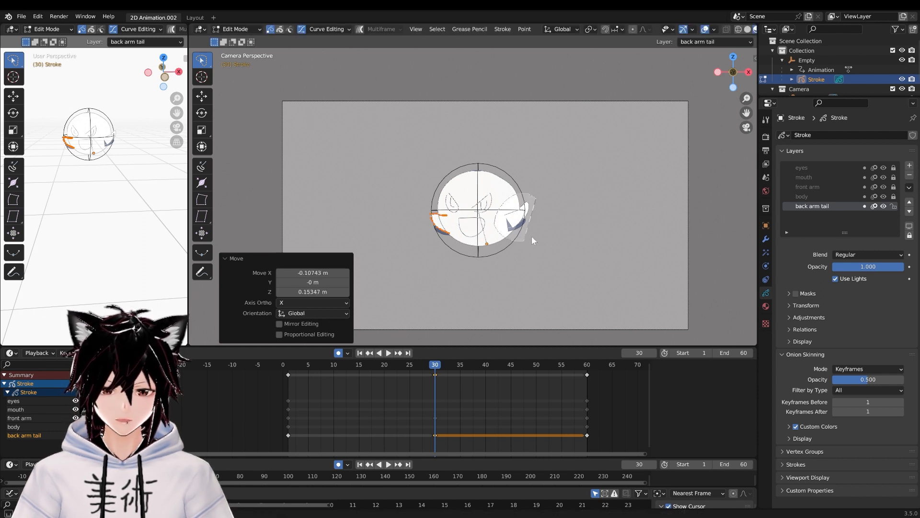
# Rotate the tail stroke at the character's right edge about -17.9° and move it about -0.06 m in X and 0.11 m in Z
pyautogui.click(527, 206)
pyautogui.press('r')
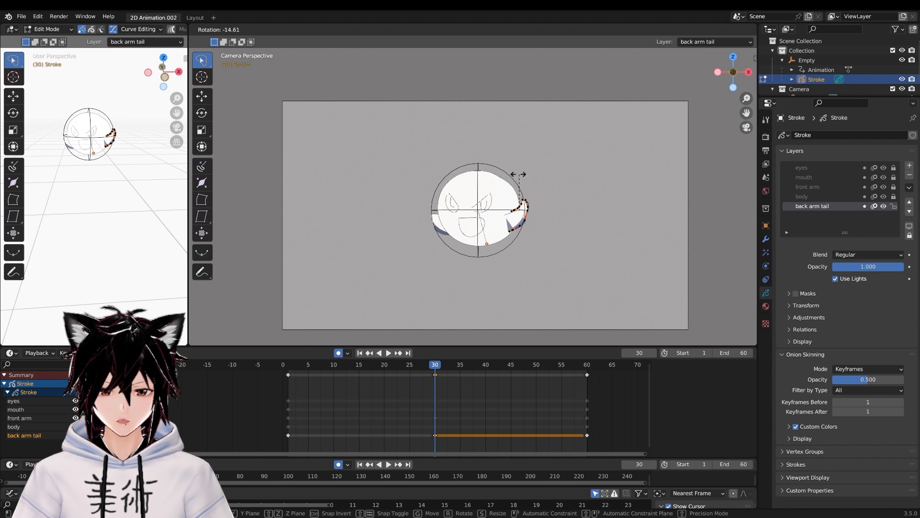
pyautogui.click(518, 175)
pyautogui.press('g')
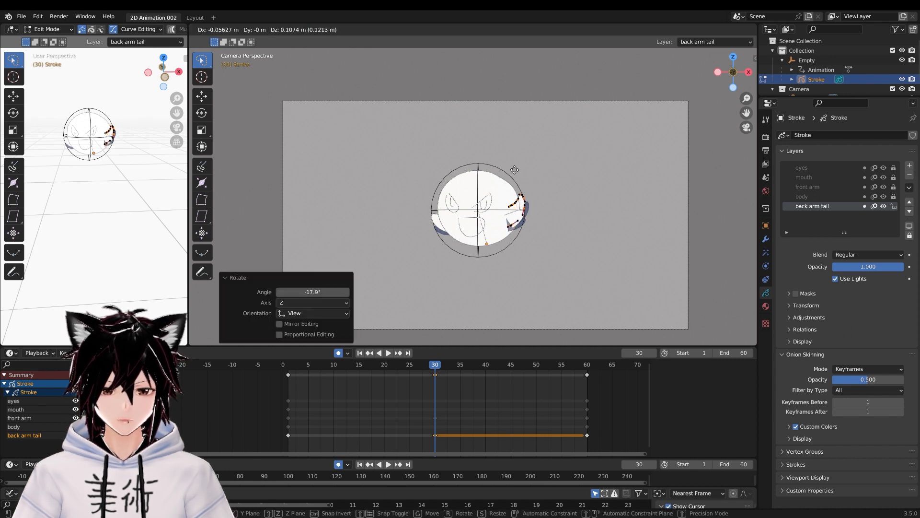
pyautogui.click(515, 172)
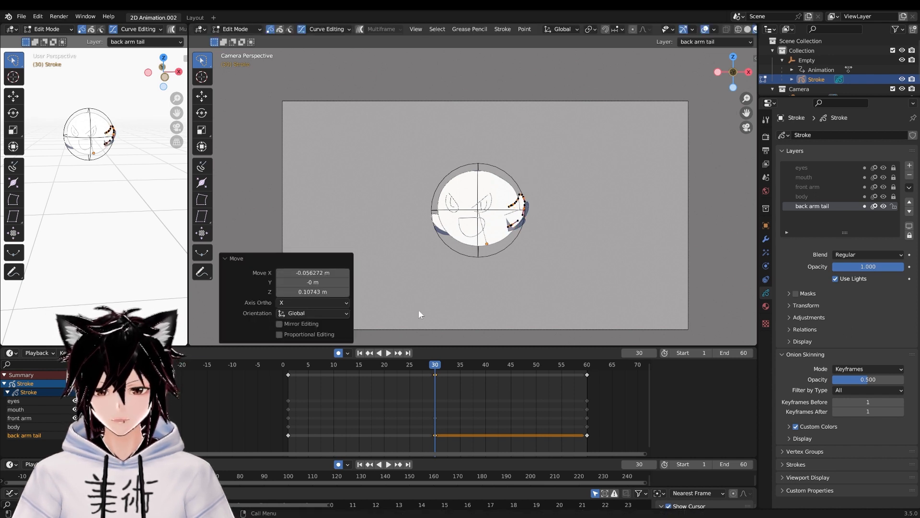
# Duplicate the back arm tail layer's first keyframe to frame 60
pyautogui.click(288, 435)
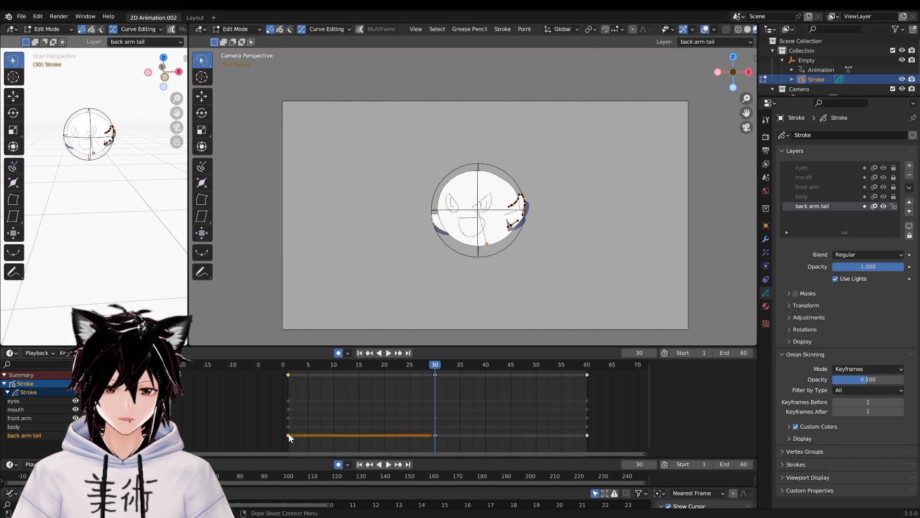
pyautogui.hotkey('shift', 'd')
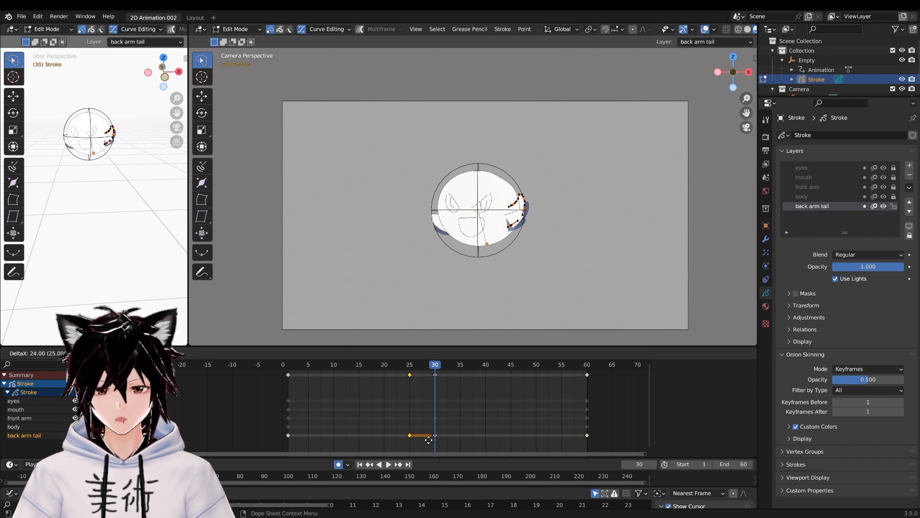
pyautogui.click(582, 440)
# Unlock only the mouth layer, duplicate its first keyframe to frame 30 and go to that frame
pyautogui.hotkey('shift', 'Left')
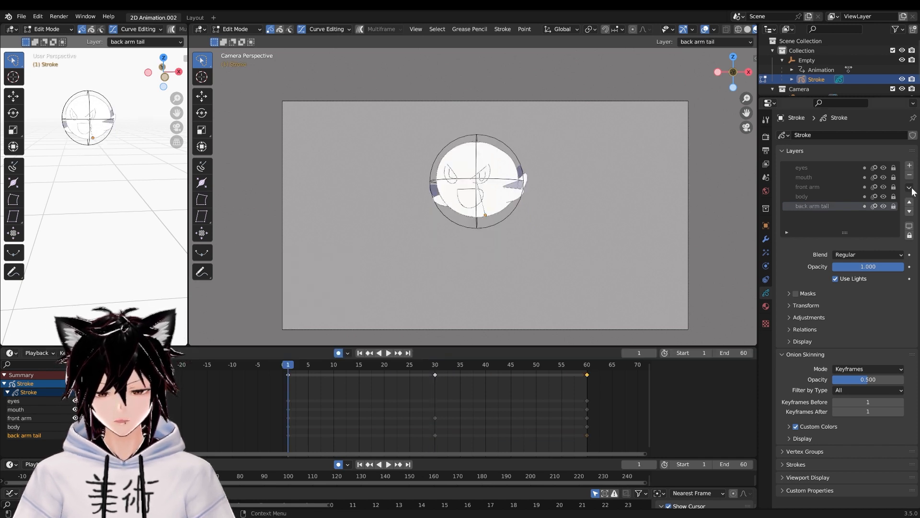
pyautogui.click(818, 178)
pyautogui.click(894, 177)
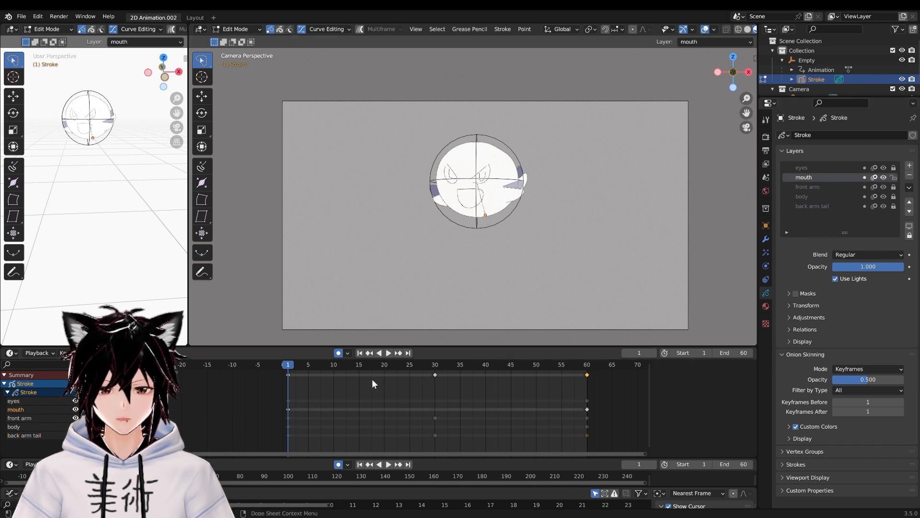
pyautogui.click(287, 410)
pyautogui.hotkey('shift', 'd')
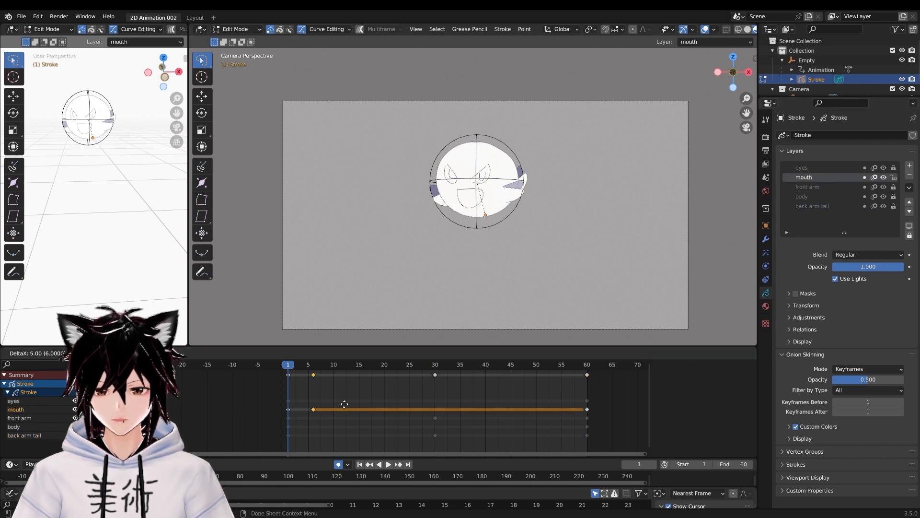
pyautogui.click(435, 408)
pyautogui.click(435, 365)
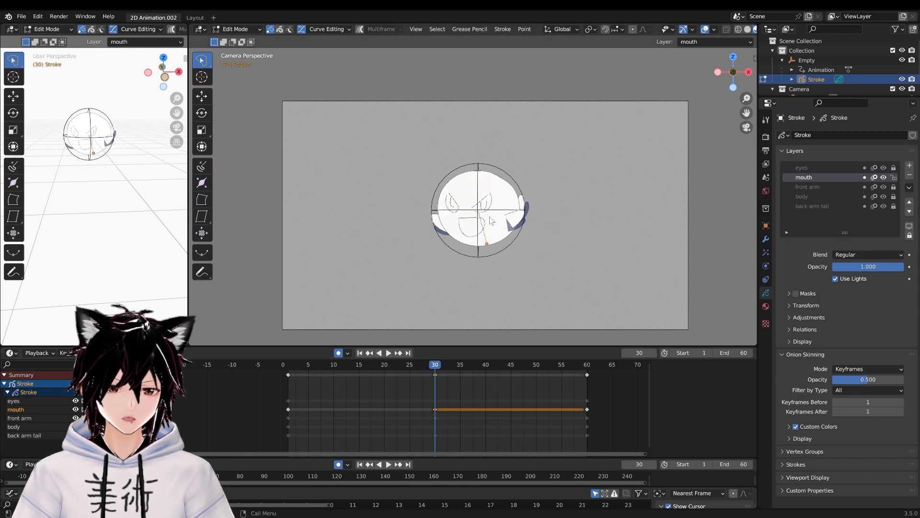
# Select all mouth strokes and squash them vertically to a Z scale of about 0.787
pyautogui.press('a')
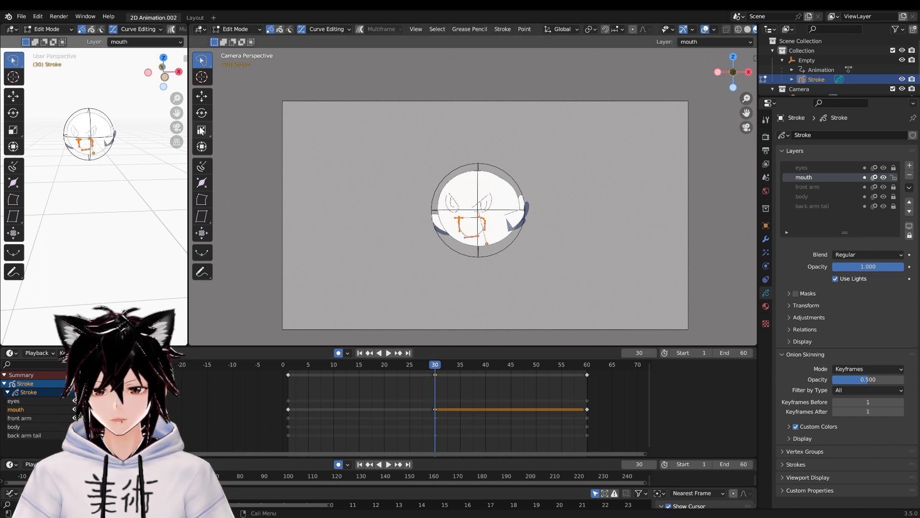
pyautogui.click(202, 146)
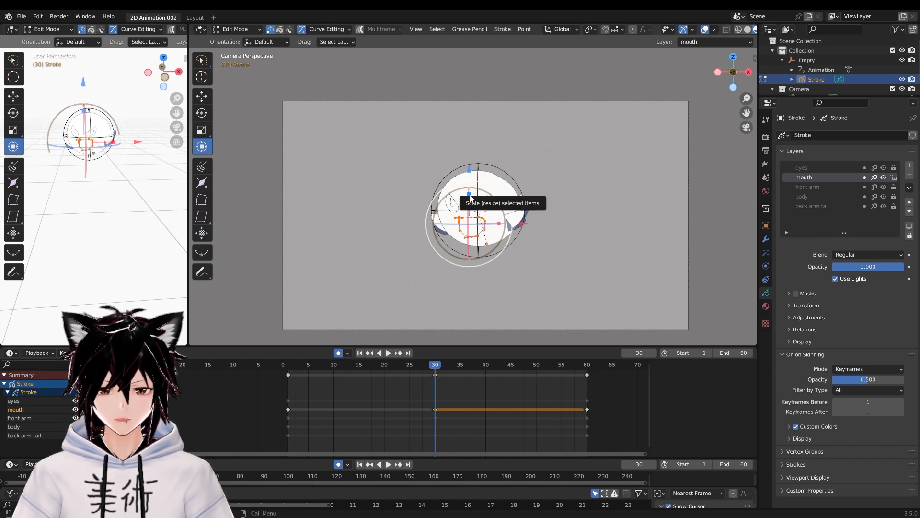
pyautogui.moveTo(470, 195); pyautogui.dragTo(472, 201)
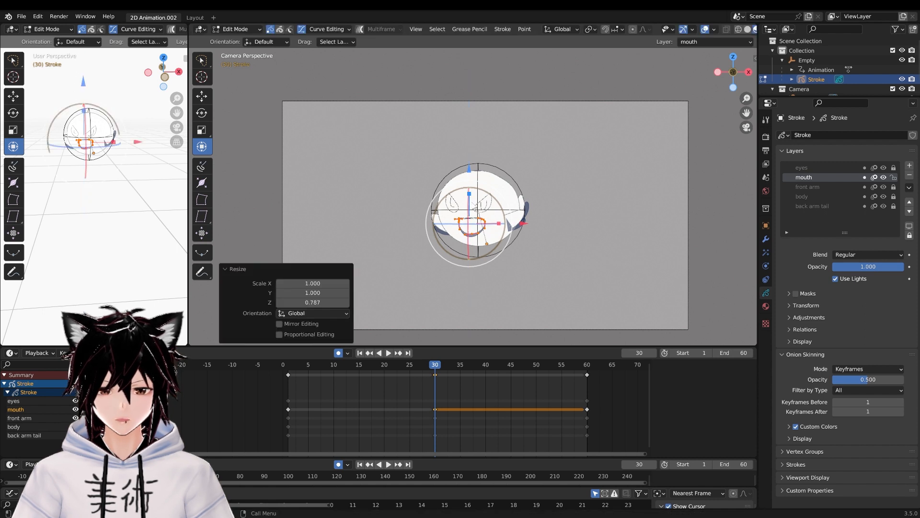
# Duplicate the mouth layer's first keyframe to frame 60
pyautogui.click(288, 409)
pyautogui.hotkey('shift', 'd')
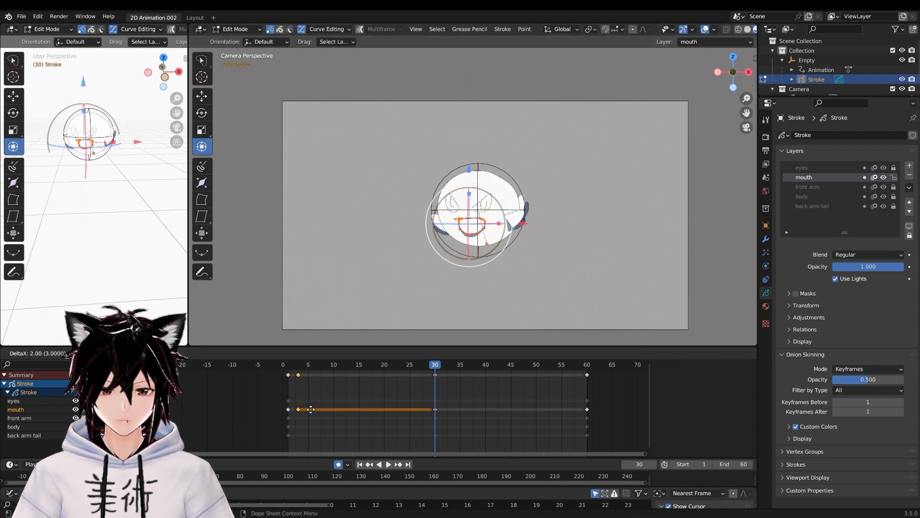
pyautogui.click(587, 420)
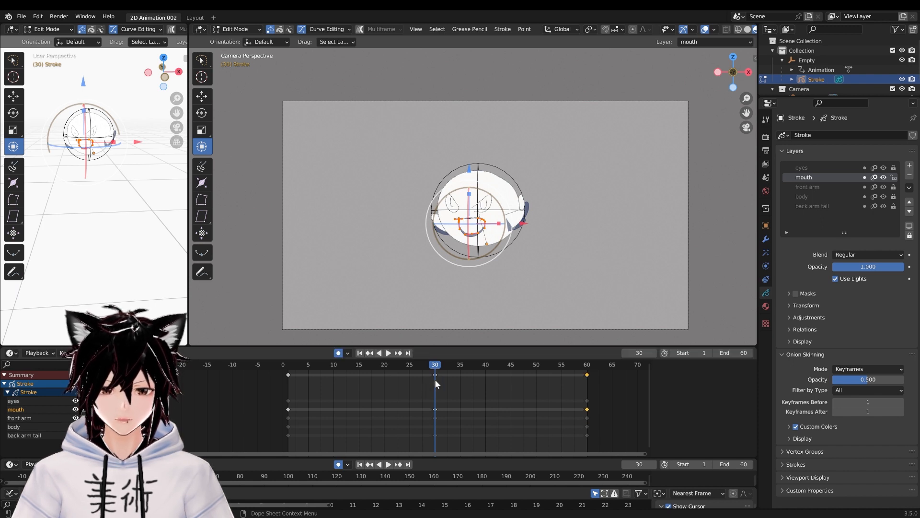
# At frame 11, unlock the front arm and back arm tail layers alongside the mouth and try Interpolate Sequence
pyautogui.moveTo(438, 368)
pyautogui.mouseDown()
pyautogui.moveTo(585, 381)
pyautogui.moveTo(285, 366)
pyautogui.moveTo(328, 378)
pyautogui.mouseUp()
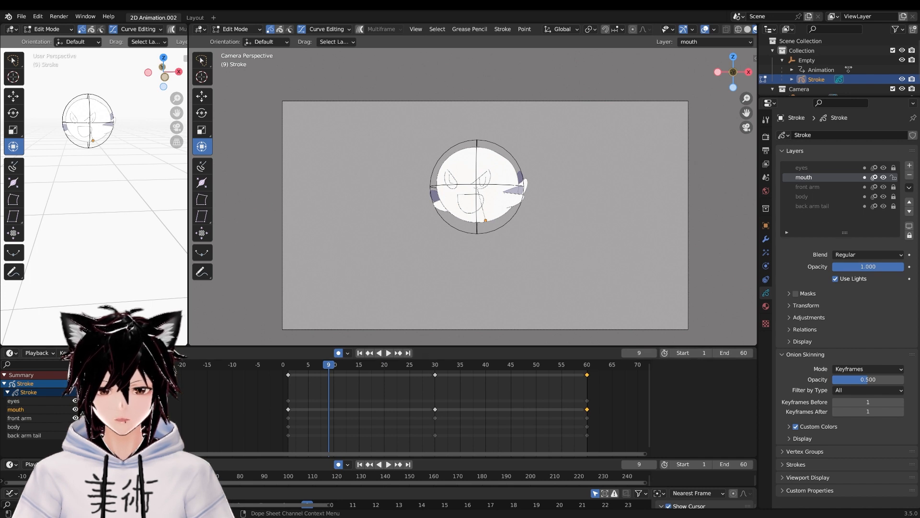
pyautogui.moveTo(328, 378); pyautogui.dragTo(338, 378)
pyautogui.click(469, 29)
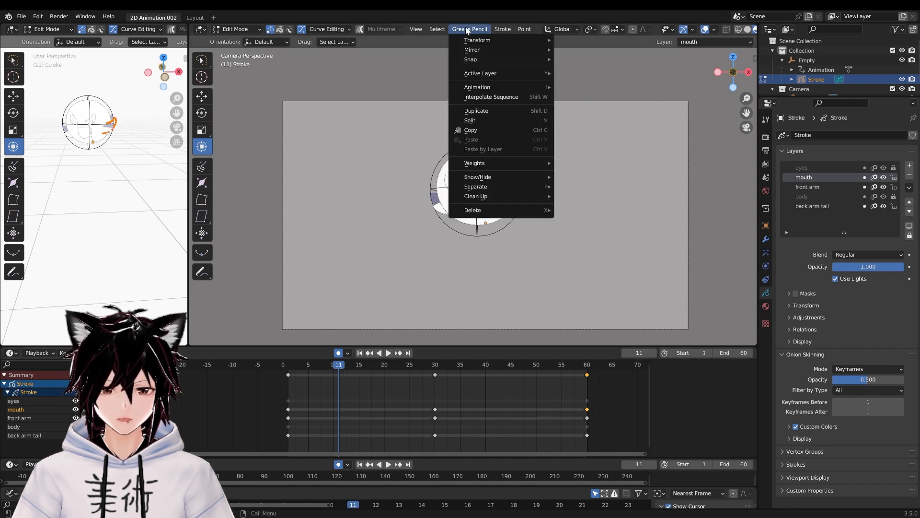
pyautogui.click(485, 98)
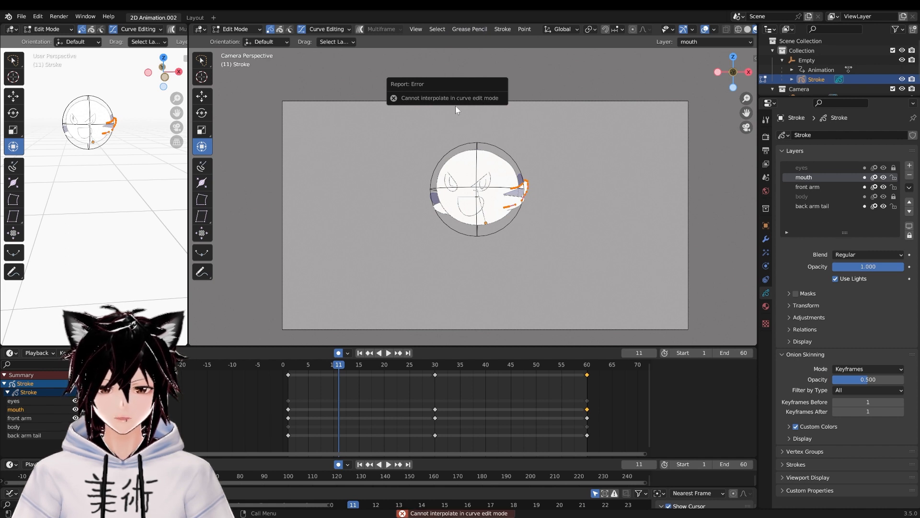
# Turn off Curve Editing and interpolate the sequence at frame 11 across all unlocked layers
pyautogui.click(301, 29)
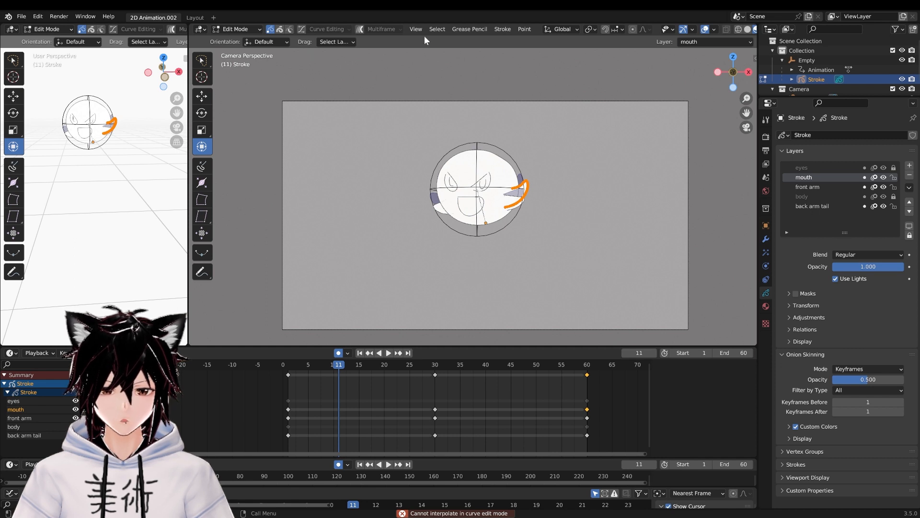
pyautogui.click(476, 32)
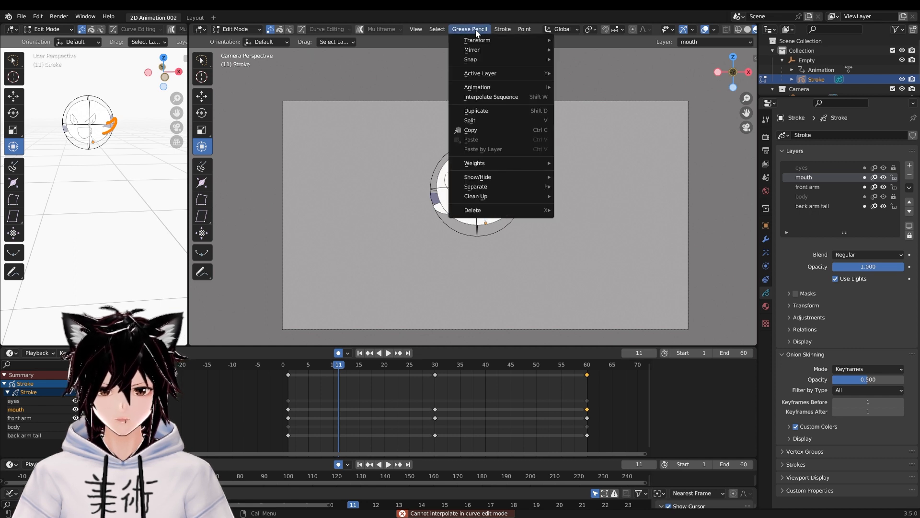
pyautogui.click(486, 98)
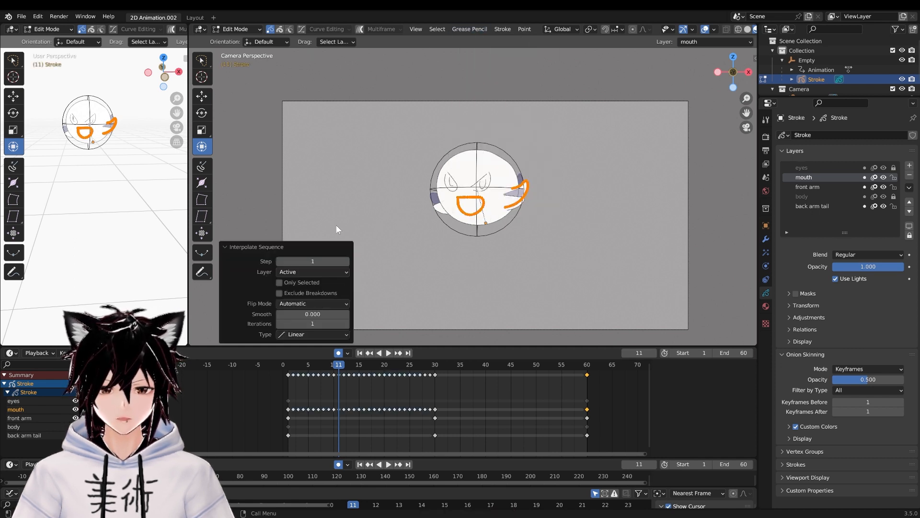
pyautogui.click(300, 273)
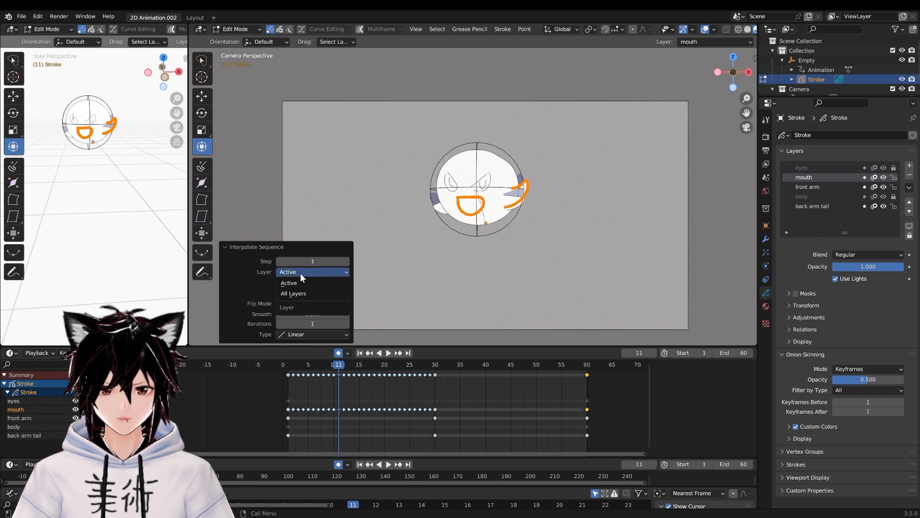
pyautogui.click(308, 293)
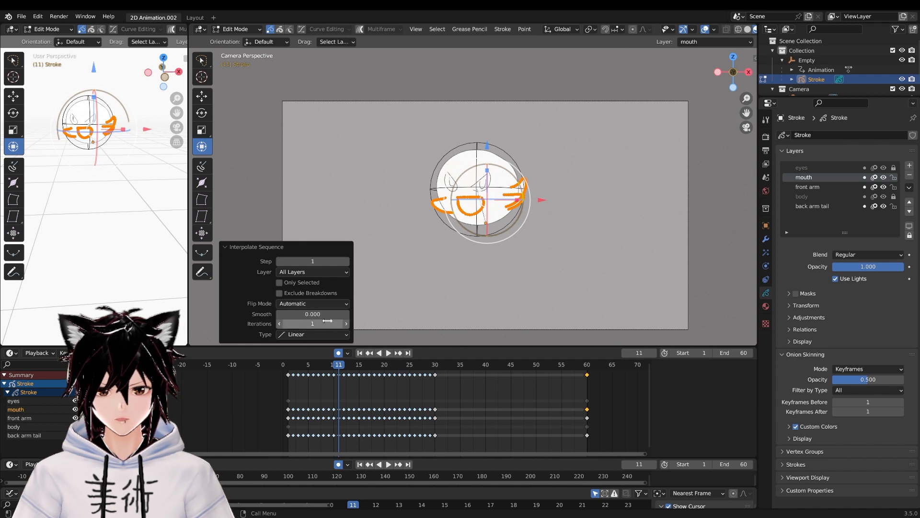
# Set the interpolation type to Sinusoidal with Ease Out easing
pyautogui.click(337, 335)
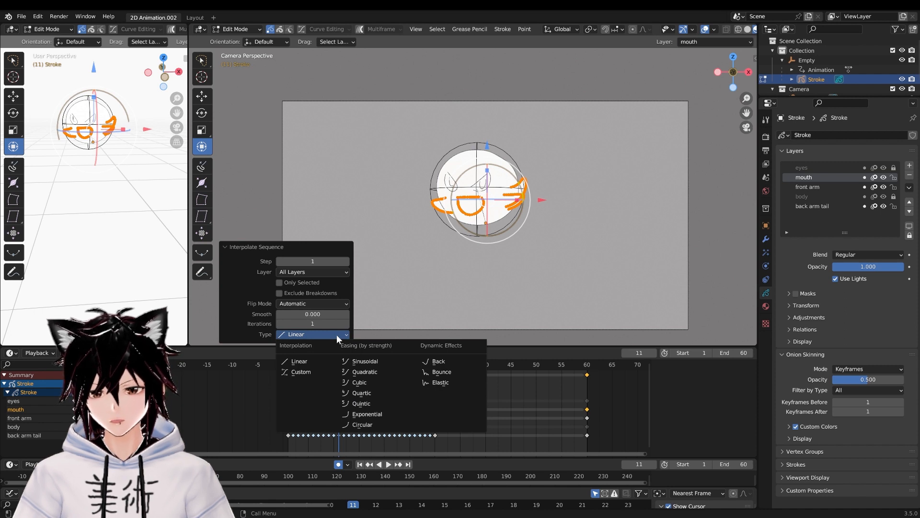
pyautogui.click(361, 365)
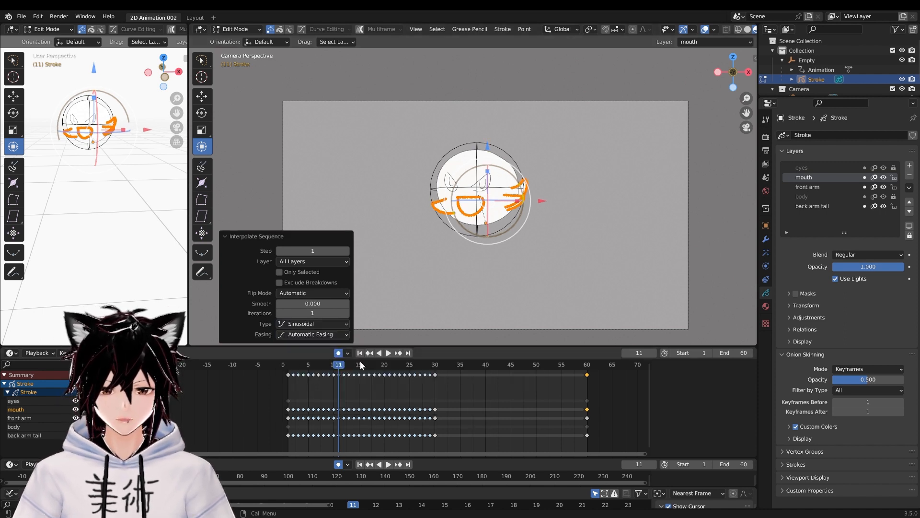
pyautogui.click(337, 335)
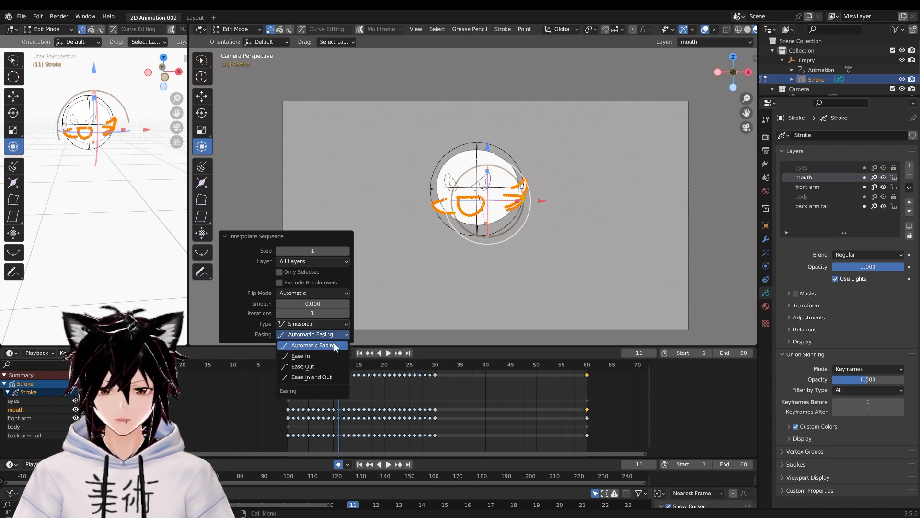
pyautogui.click(334, 367)
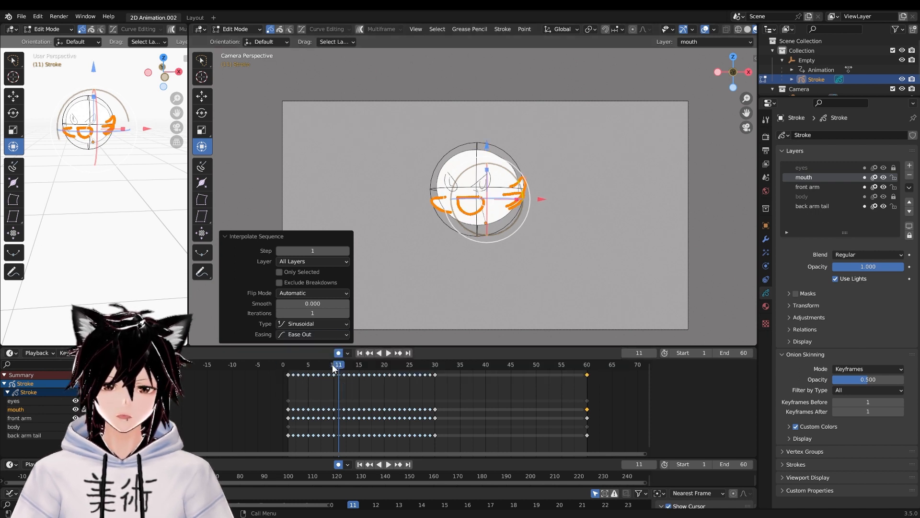
# Go to frame 40 and interpolate the sequence between the keyframes at 30 and 60
pyautogui.moveTo(345, 369); pyautogui.dragTo(488, 381)
pyautogui.click(486, 29)
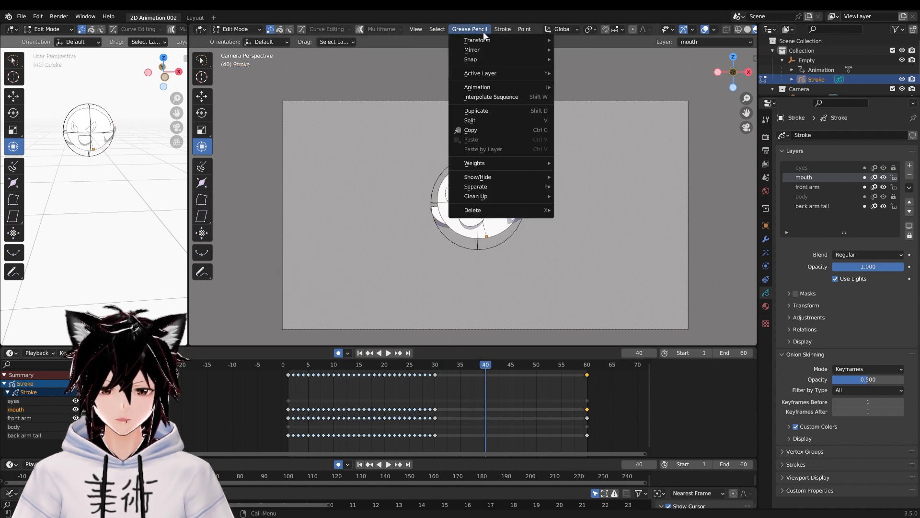
pyautogui.click(493, 97)
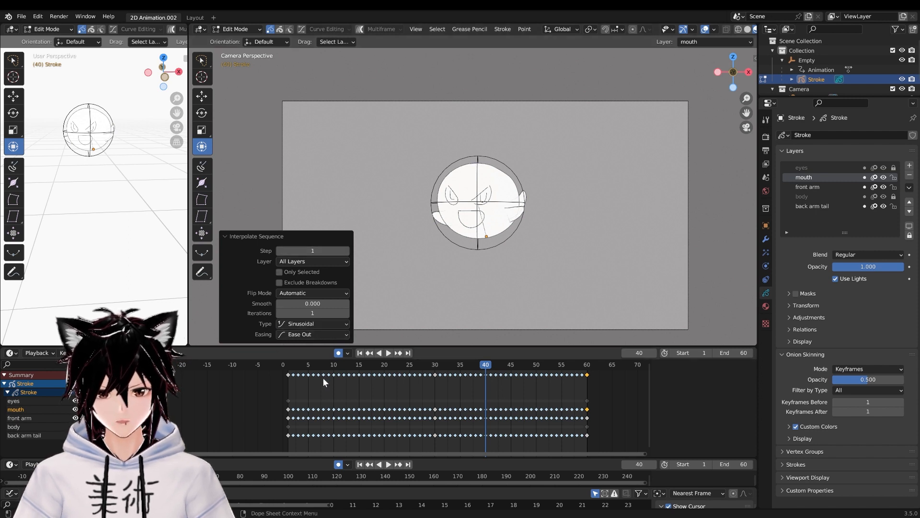
# Play the animation in Object Mode with nothing selected and hide the Empty in the viewport
pyautogui.click(390, 353)
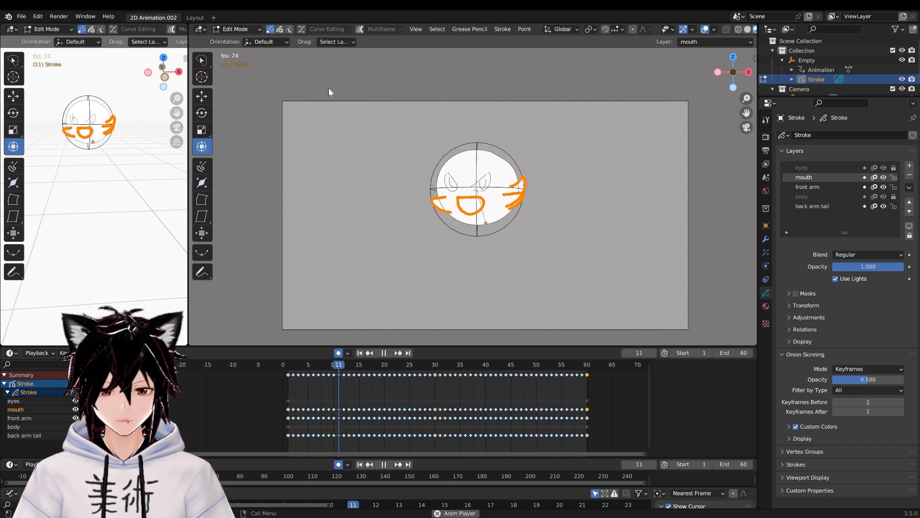
pyautogui.click(261, 30)
pyautogui.click(258, 36)
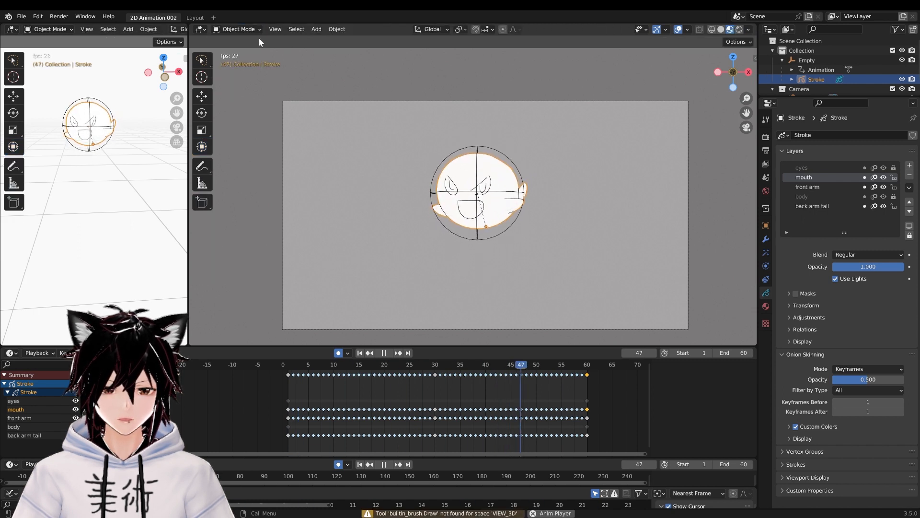
pyautogui.click(581, 84)
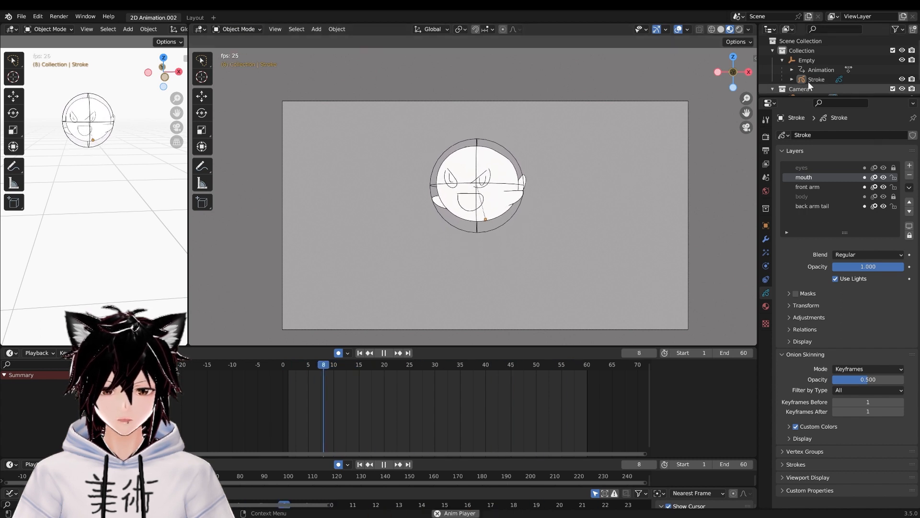
pyautogui.click(903, 61)
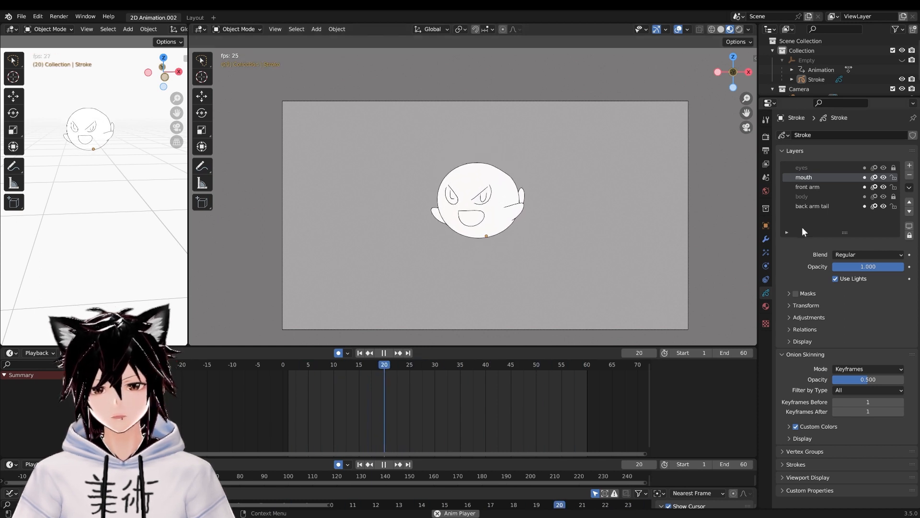
# Add a Tint modifier to the Stroke object and set its mode to Fill
pyautogui.click(761, 241)
pyautogui.click(795, 135)
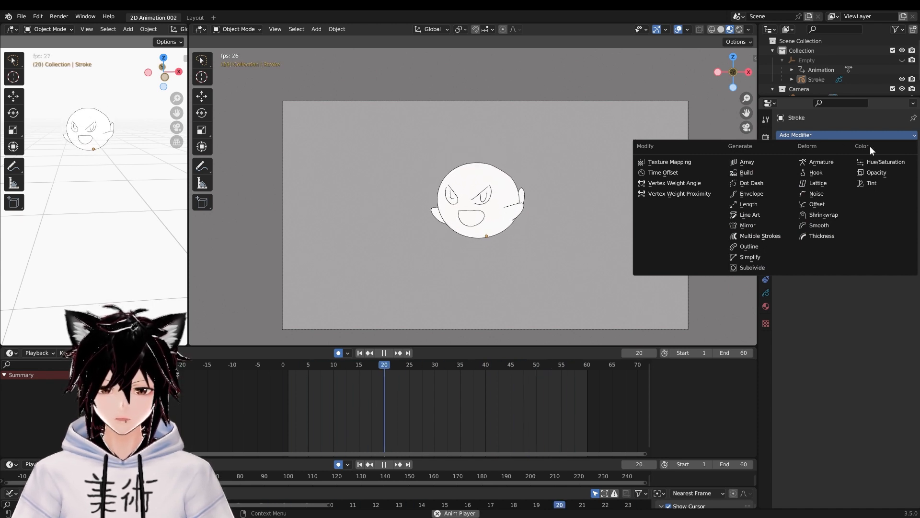
pyautogui.click(863, 184)
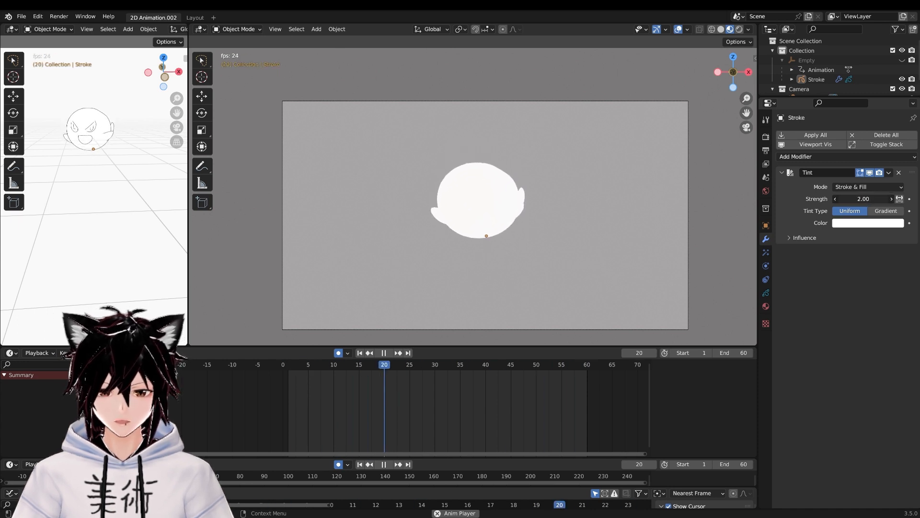
pyautogui.click(852, 187)
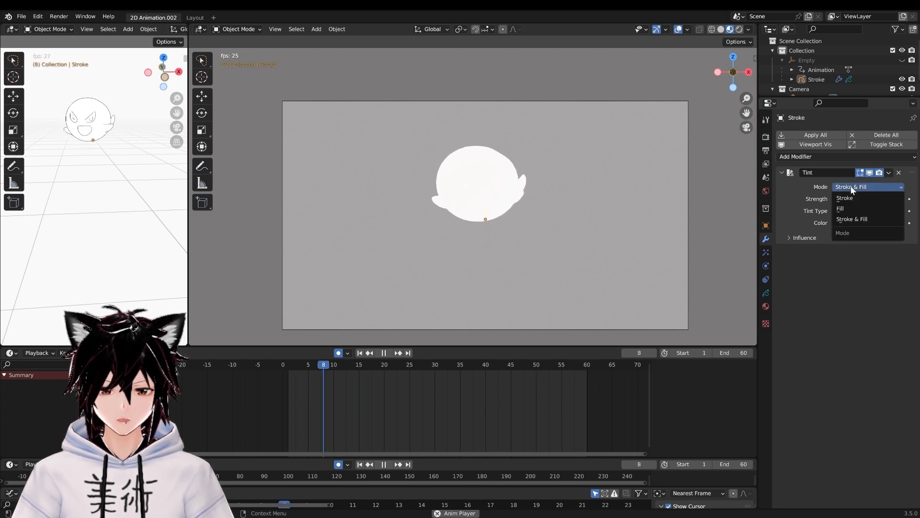
pyautogui.click(848, 205)
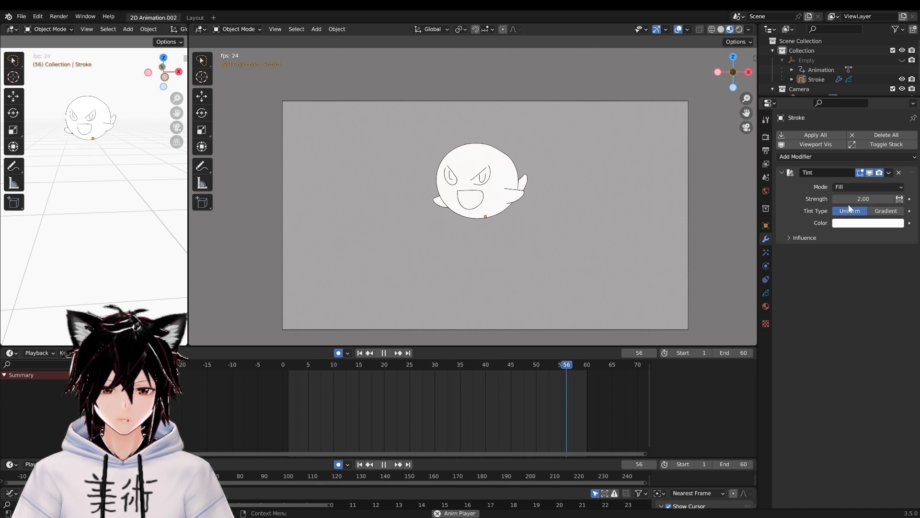
# Try the Stroke & Fill and Stroke modes on the Tint modifier and return it to Fill
pyautogui.click(847, 188)
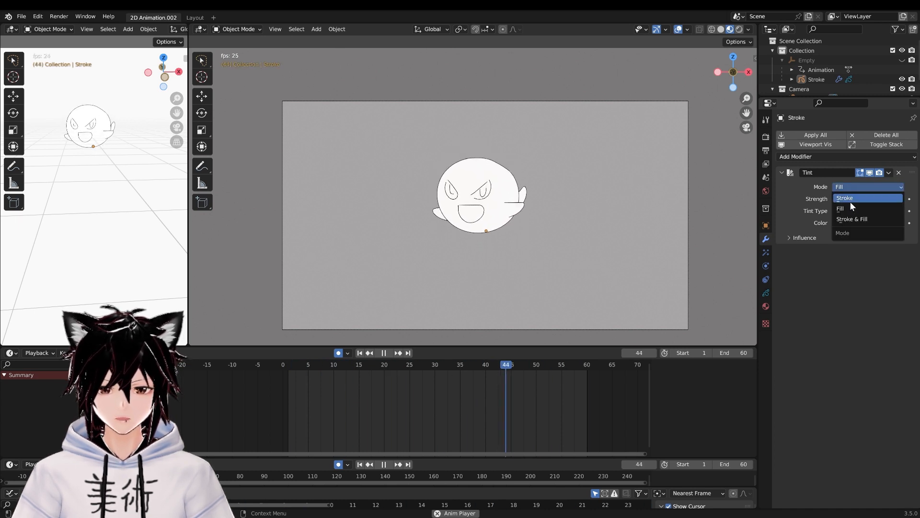
pyautogui.click(854, 218)
pyautogui.click(850, 188)
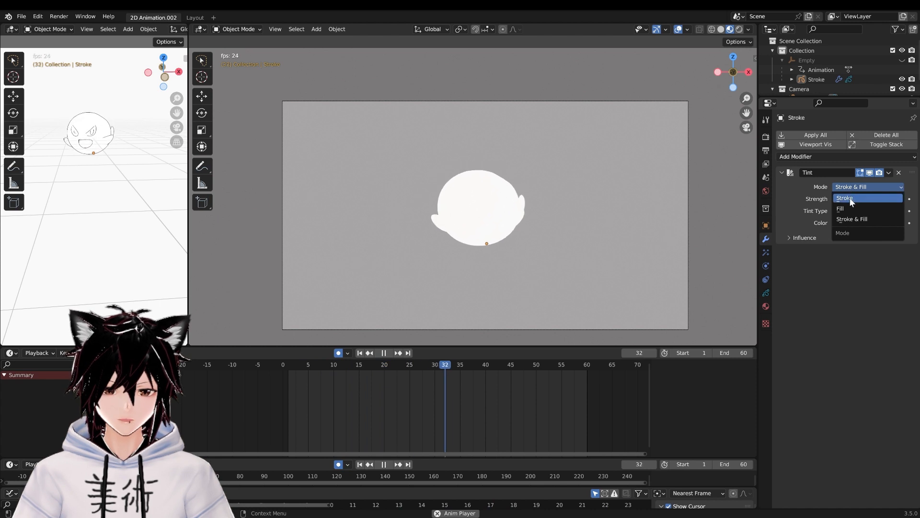
pyautogui.click(847, 197)
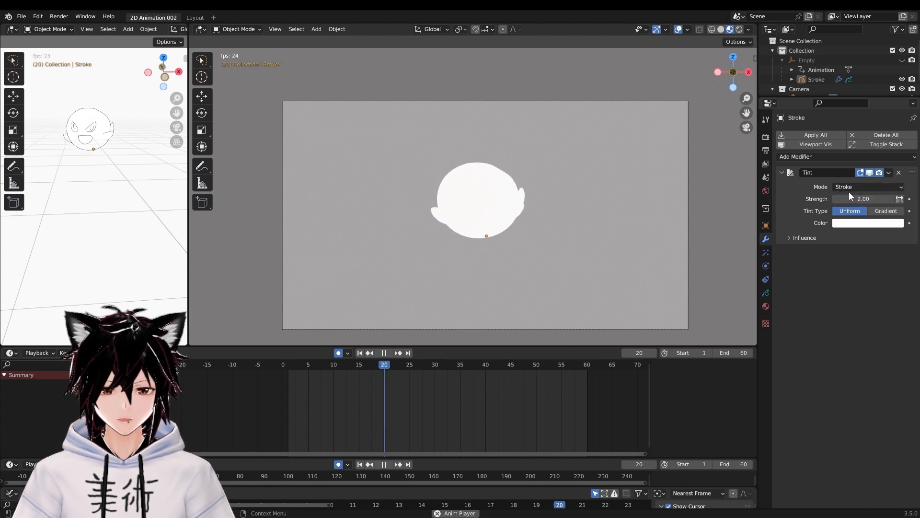
pyautogui.click(849, 188)
pyautogui.click(852, 206)
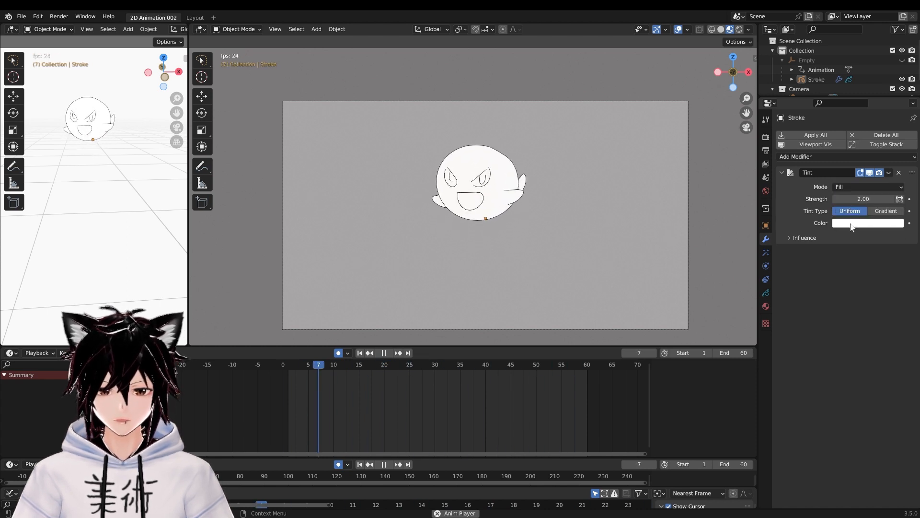
# Set the tint colour to red and restrict the modifier's influence to the mouth layer
pyautogui.click(852, 225)
pyautogui.moveTo(856, 133); pyautogui.dragTo(855, 166)
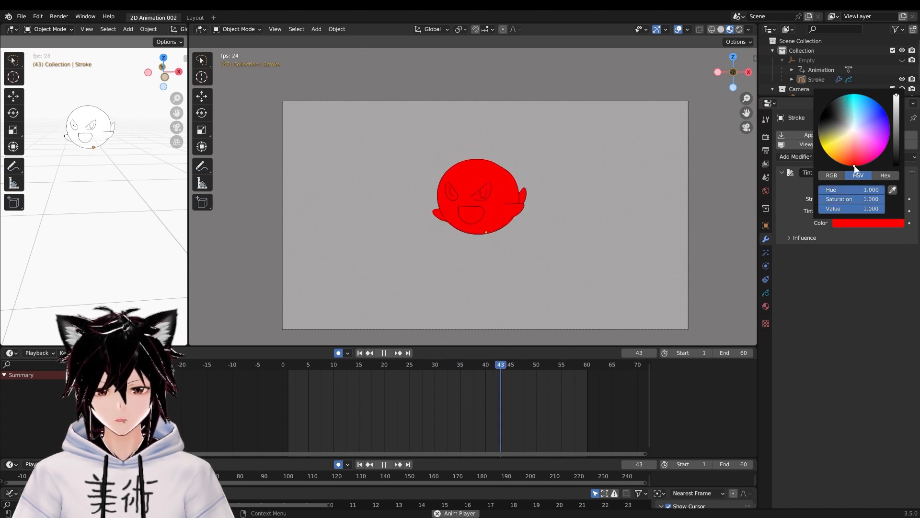
pyautogui.click(791, 237)
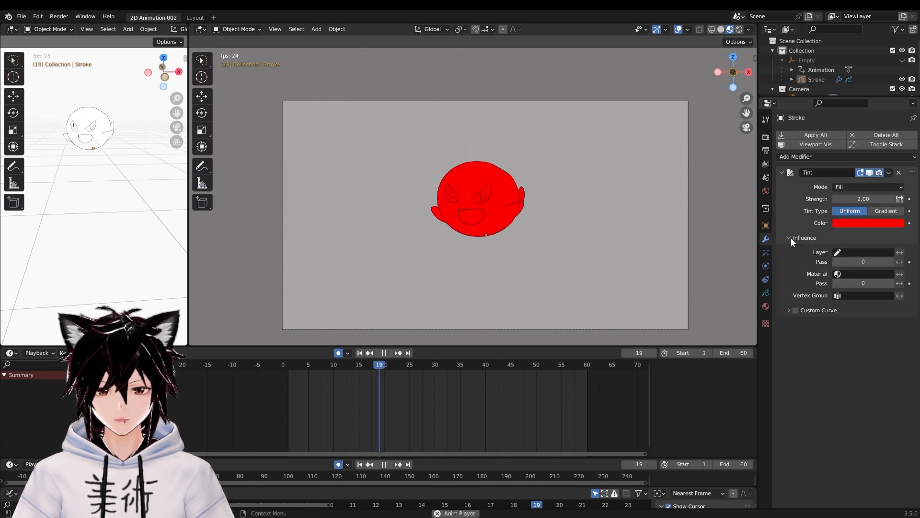
pyautogui.click(841, 253)
pyautogui.click(822, 296)
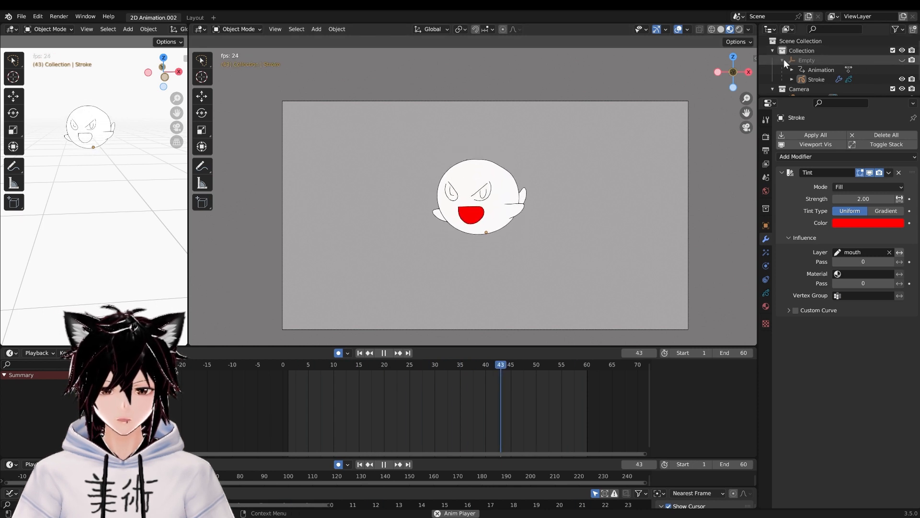
pyautogui.click(871, 223)
pyautogui.moveTo(853, 145)
pyautogui.mouseDown()
pyautogui.moveTo(835, 126)
pyautogui.moveTo(861, 103)
pyautogui.moveTo(878, 136)
pyautogui.moveTo(851, 165)
pyautogui.mouseUp()
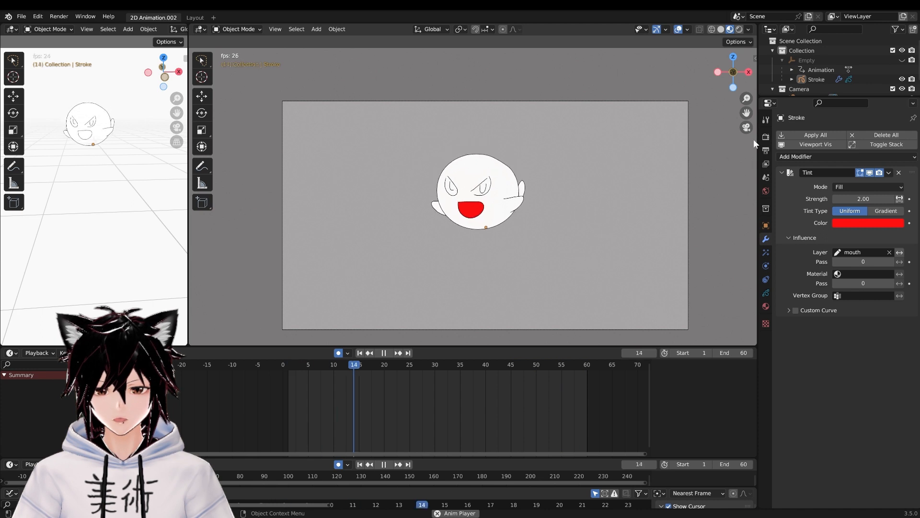
# View the scene's render settings and output settings
pyautogui.click(766, 137)
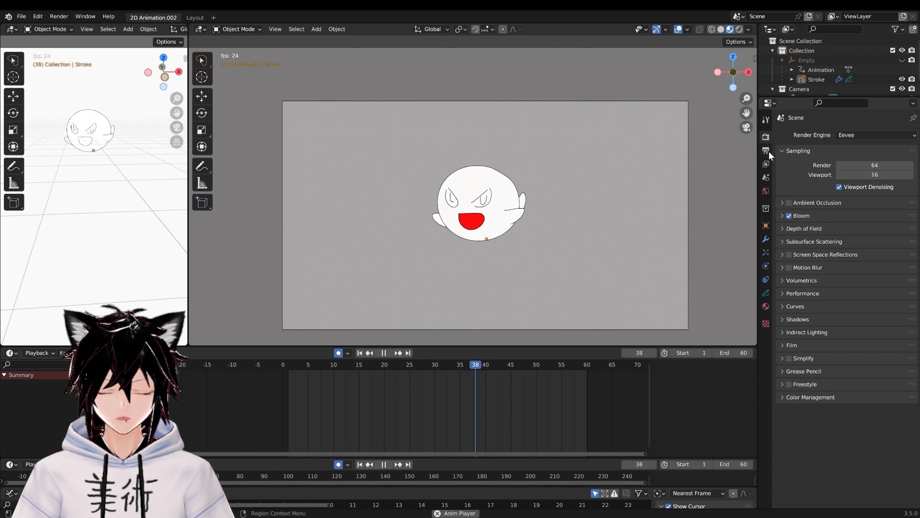
pyautogui.click(766, 151)
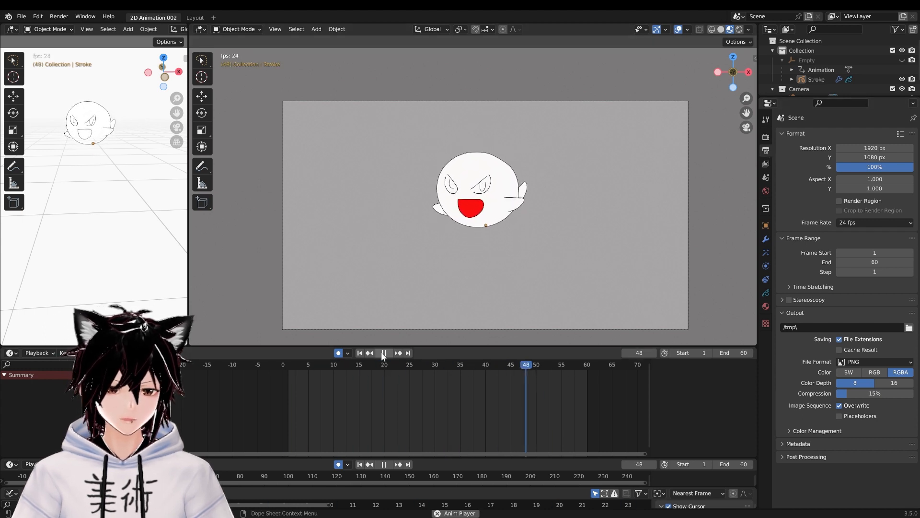
# Test the Extras and Motion Paths overlays and hide the object origins in the camera viewport
pyautogui.click(687, 29)
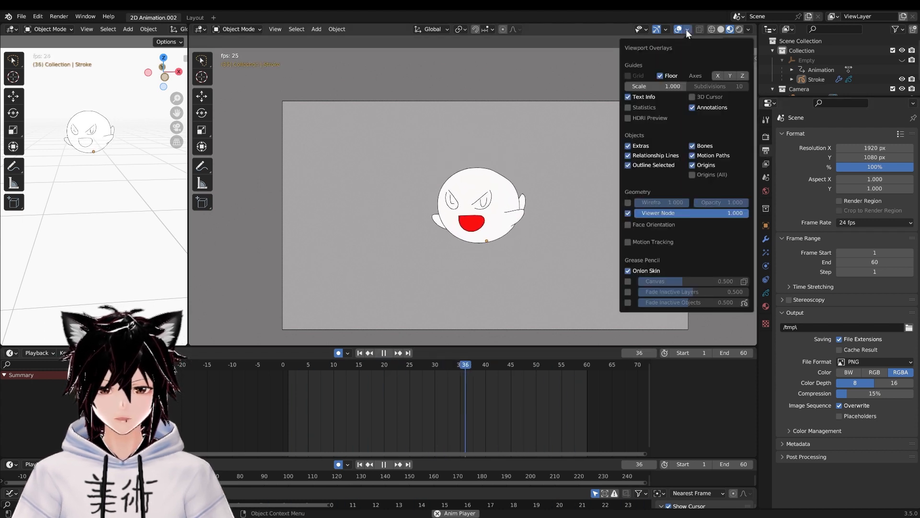
pyautogui.click(628, 145)
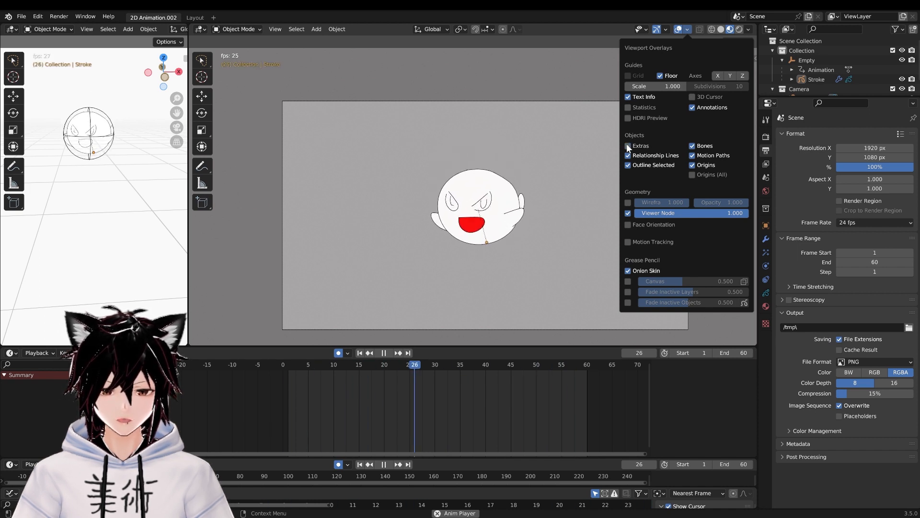
pyautogui.click(627, 145)
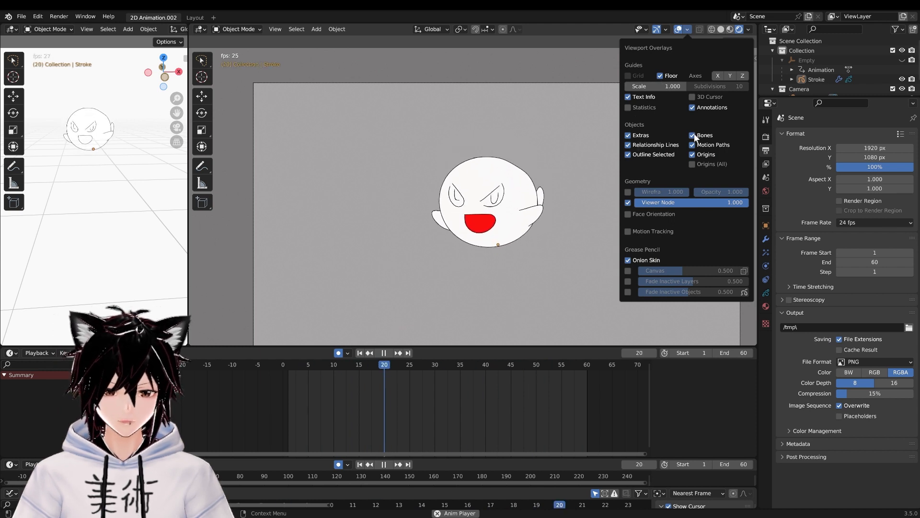
pyautogui.click(695, 147)
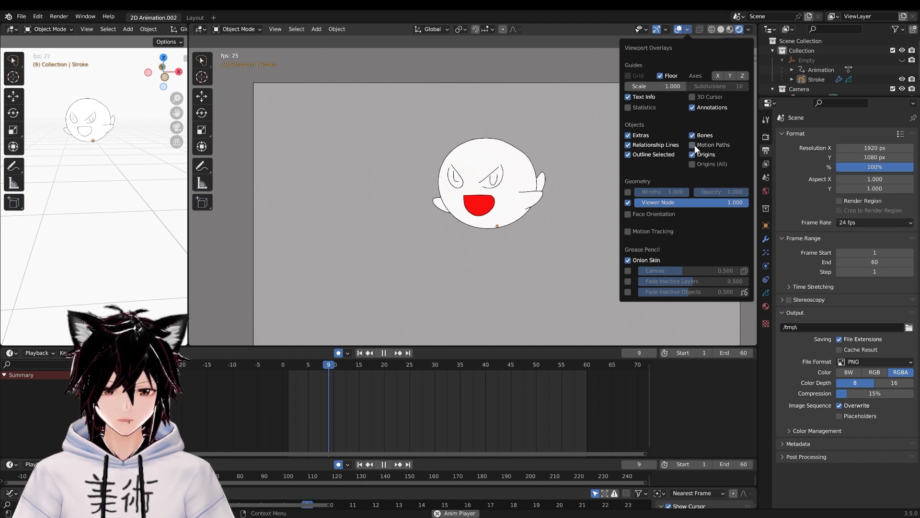
pyautogui.click(693, 144)
pyautogui.click(693, 154)
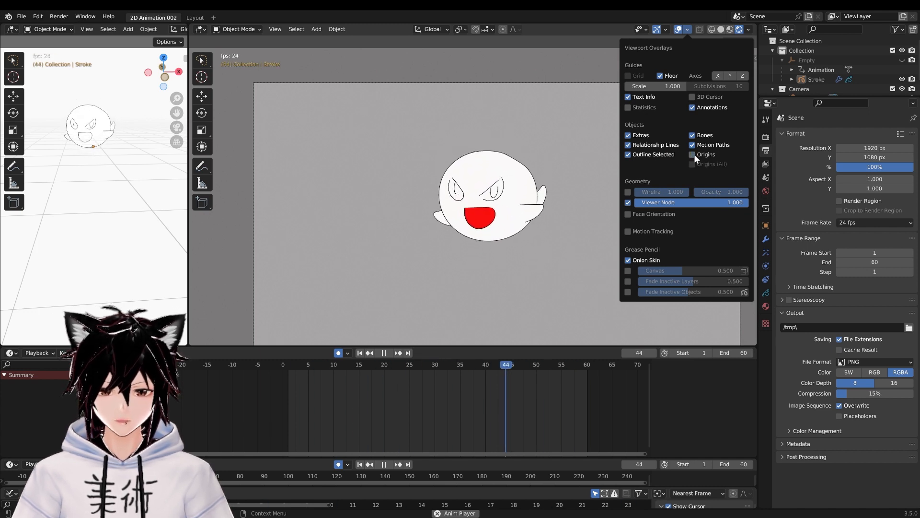
pyautogui.click(693, 154)
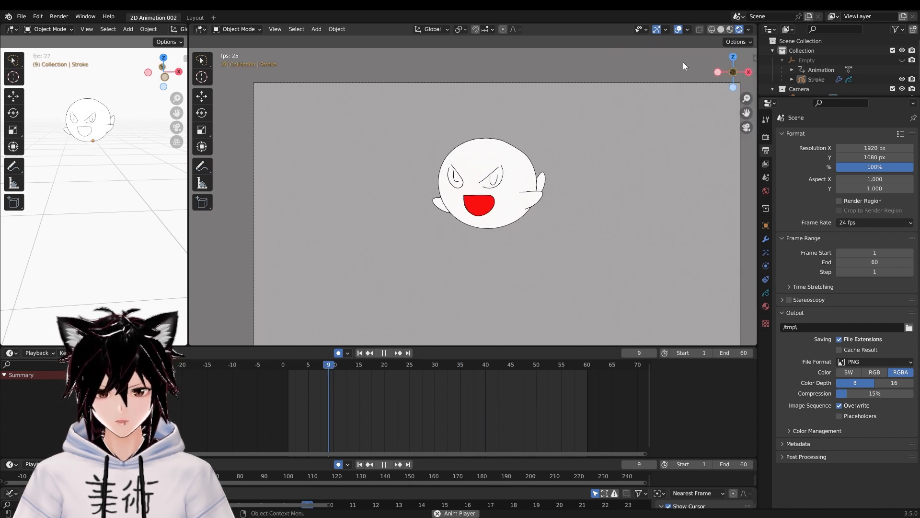
pyautogui.scroll(-1, 661, 199)
pyautogui.scroll(-1, 654, 232)
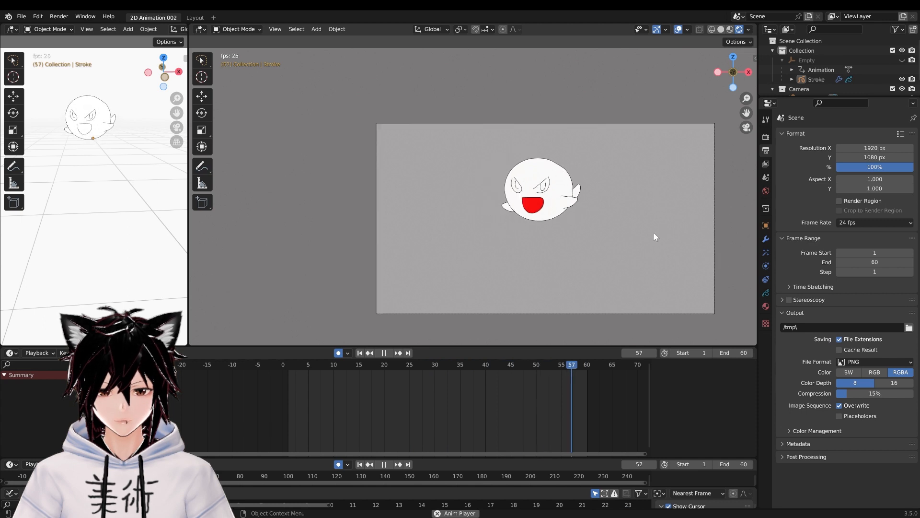
pyautogui.scroll(2, 655, 237)
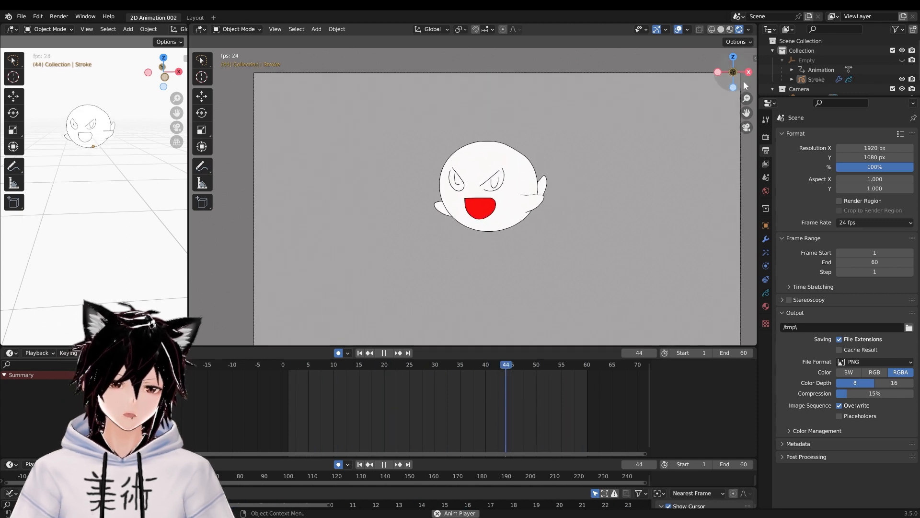
pyautogui.moveTo(746, 113); pyautogui.dragTo(730, 102)
pyautogui.scroll(1, 634, 157)
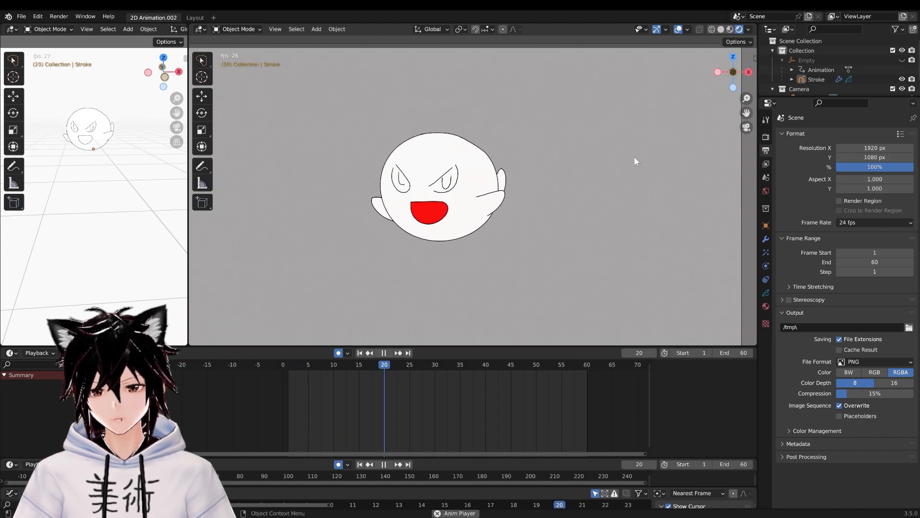